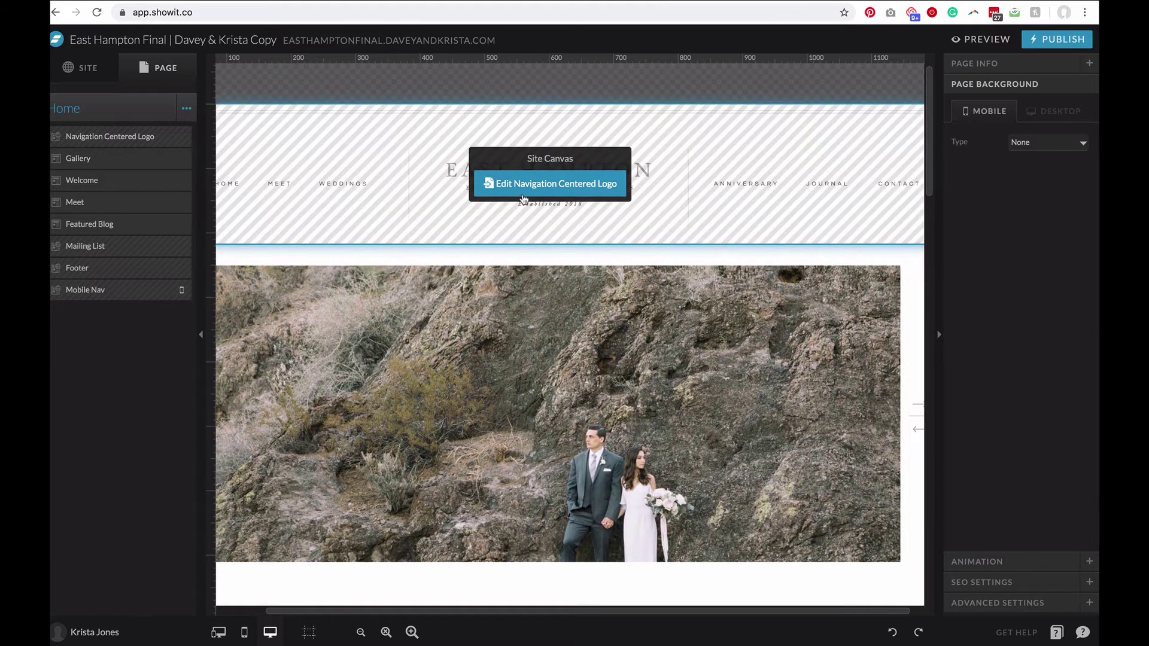
# - Open the Navigation Centered Logo header canvas and add canvas views 1 - View 1 and 2 - View 2
pyautogui.click(545, 192)
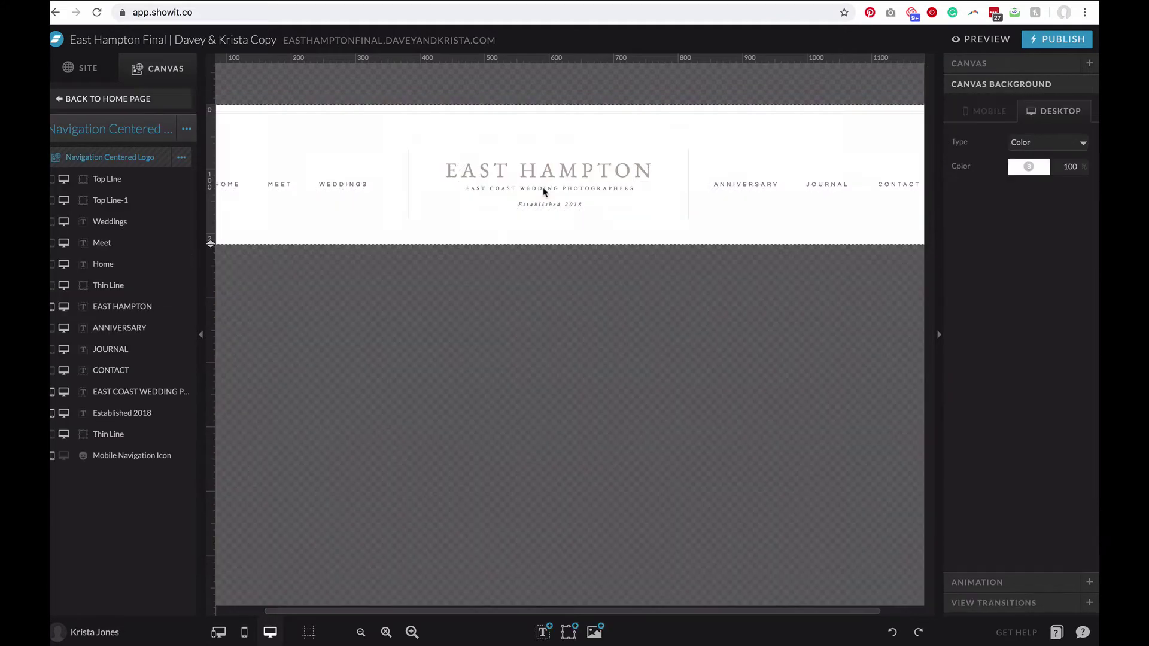
pyautogui.click(187, 164)
pyautogui.click(187, 129)
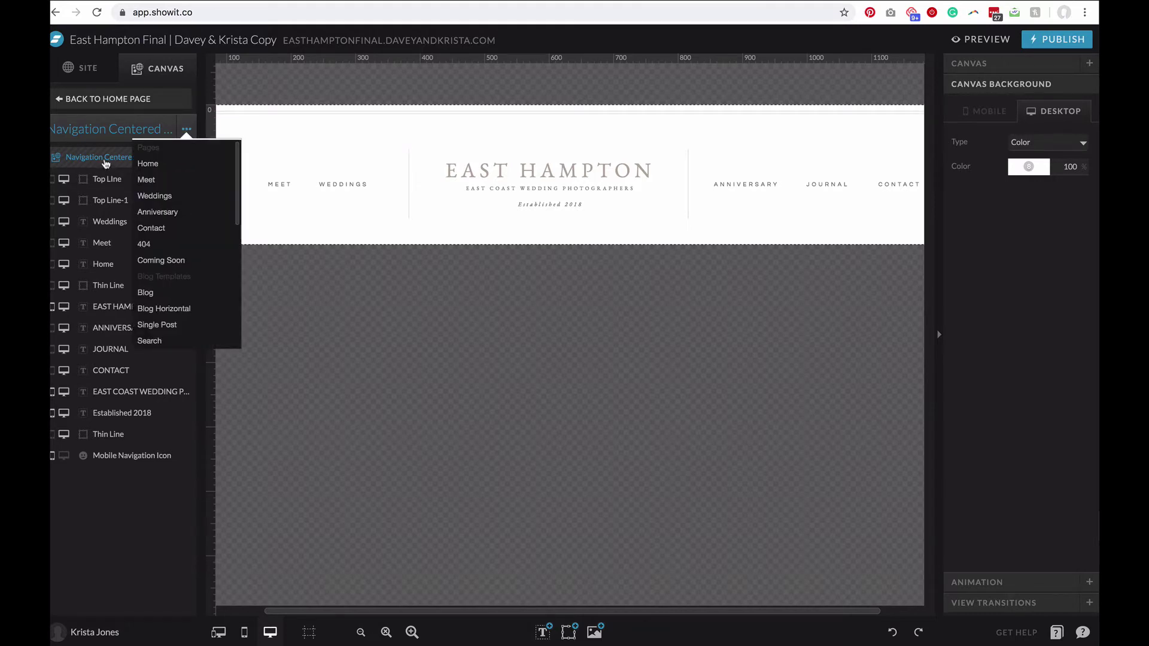
pyautogui.click(182, 157)
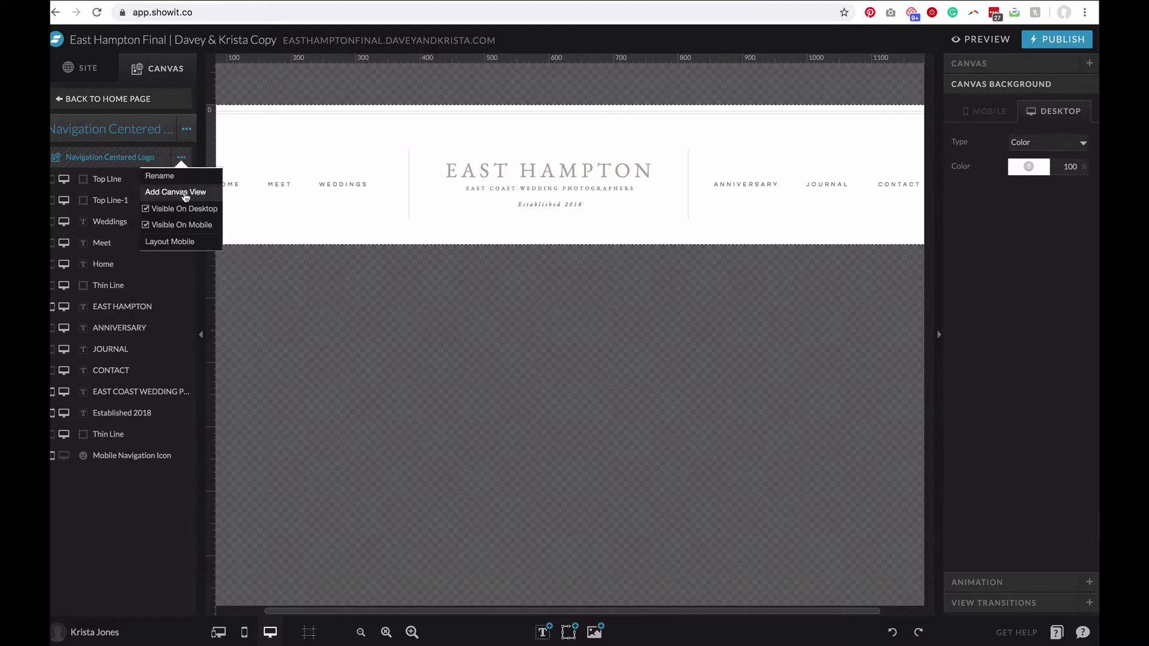
pyautogui.click(185, 192)
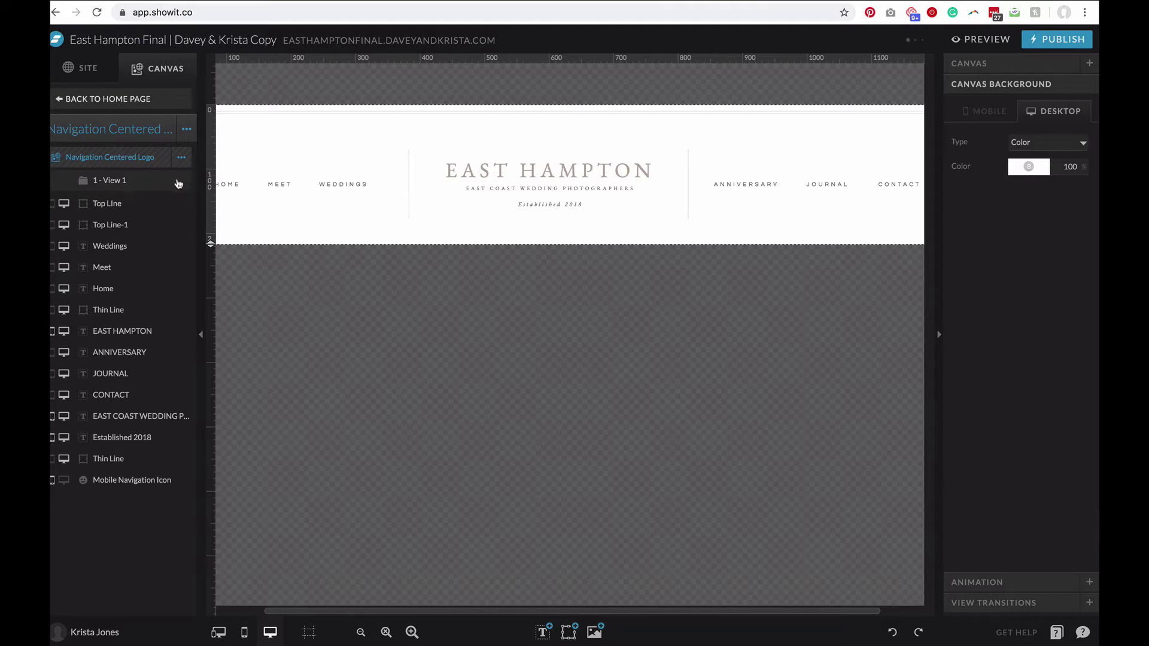
pyautogui.click(183, 160)
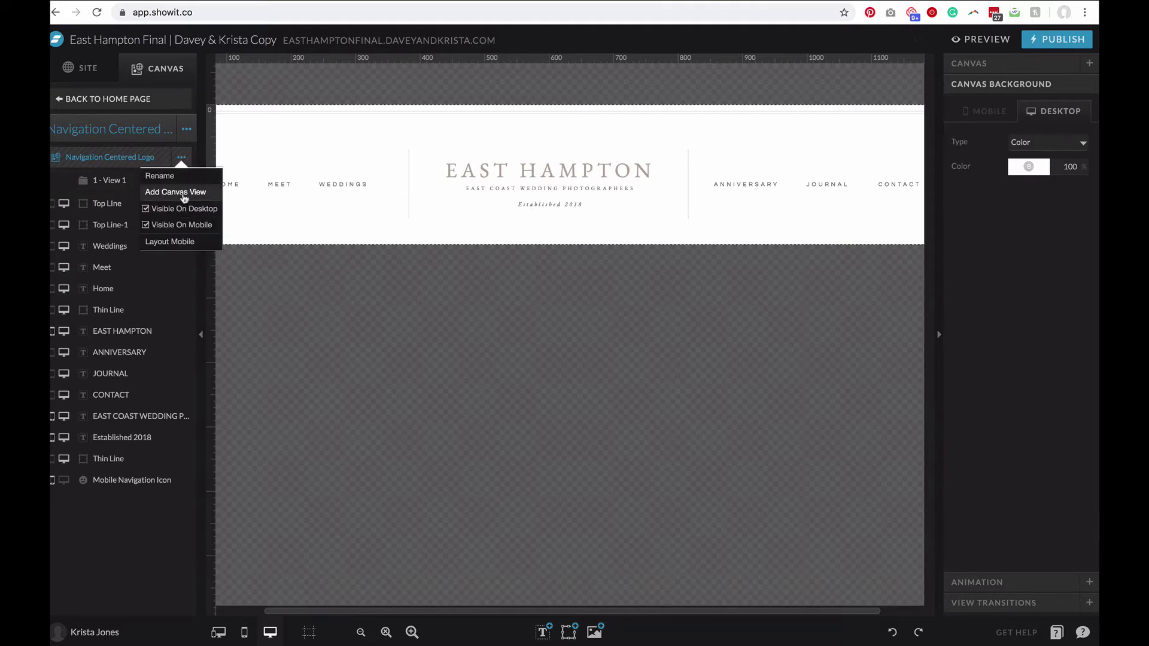
pyautogui.click(185, 191)
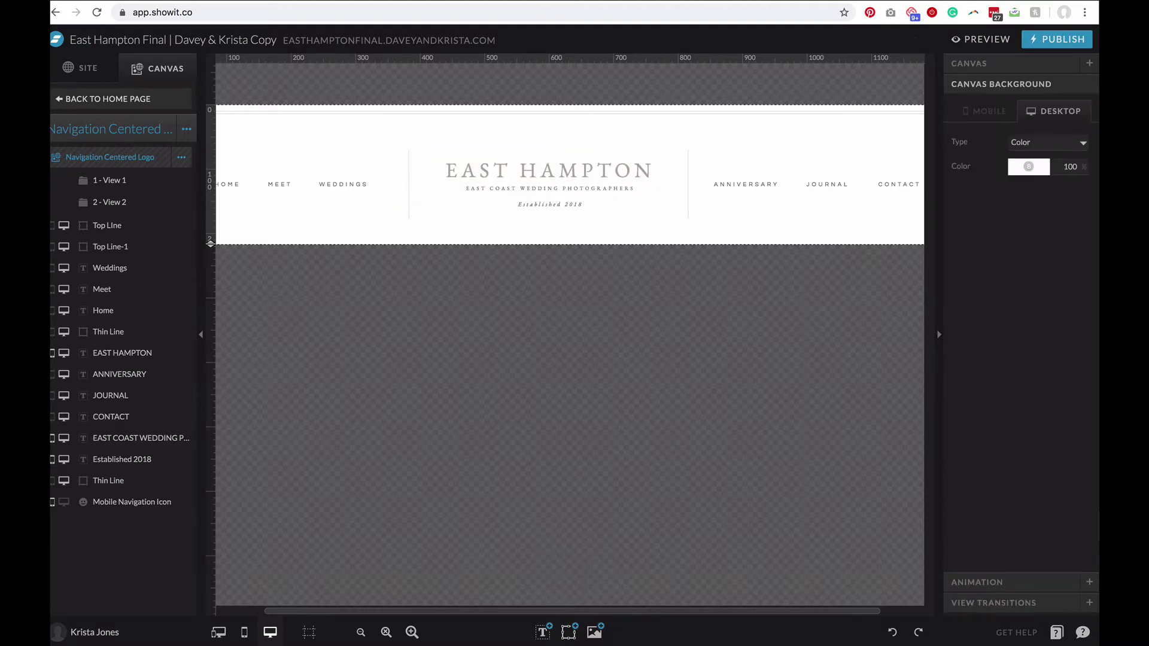
# - Add a rectangle, shrink it to a small box and centre it under WEDDINGS
pyautogui.click(569, 632)
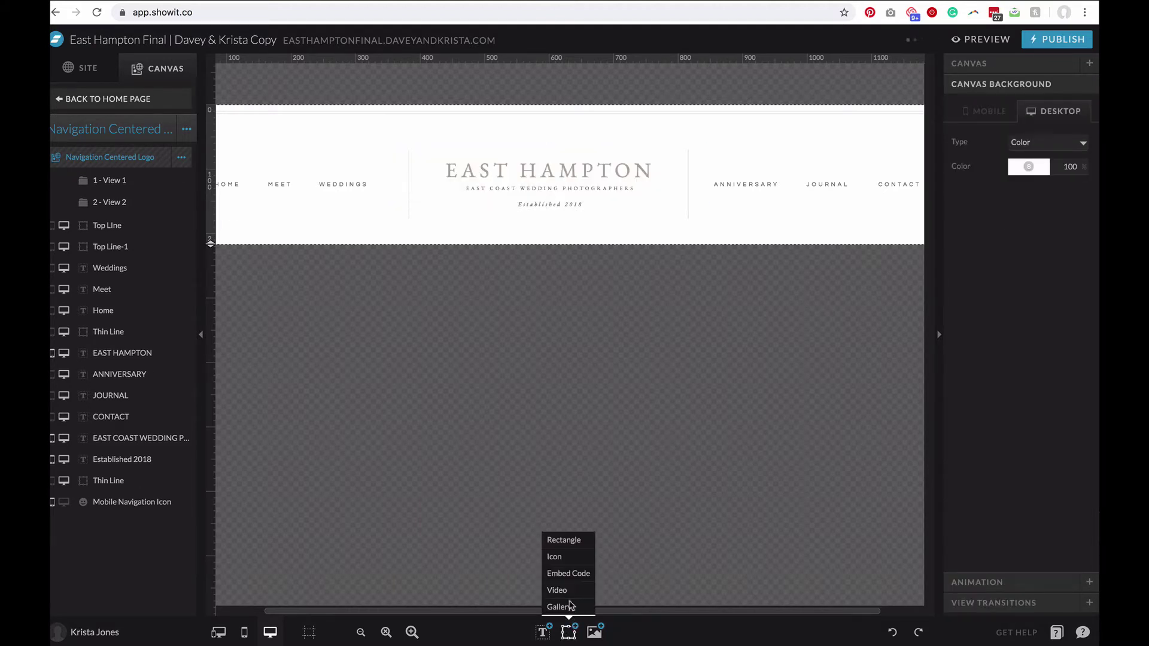
pyautogui.click(559, 541)
pyautogui.moveTo(628, 204); pyautogui.dragTo(539, 251)
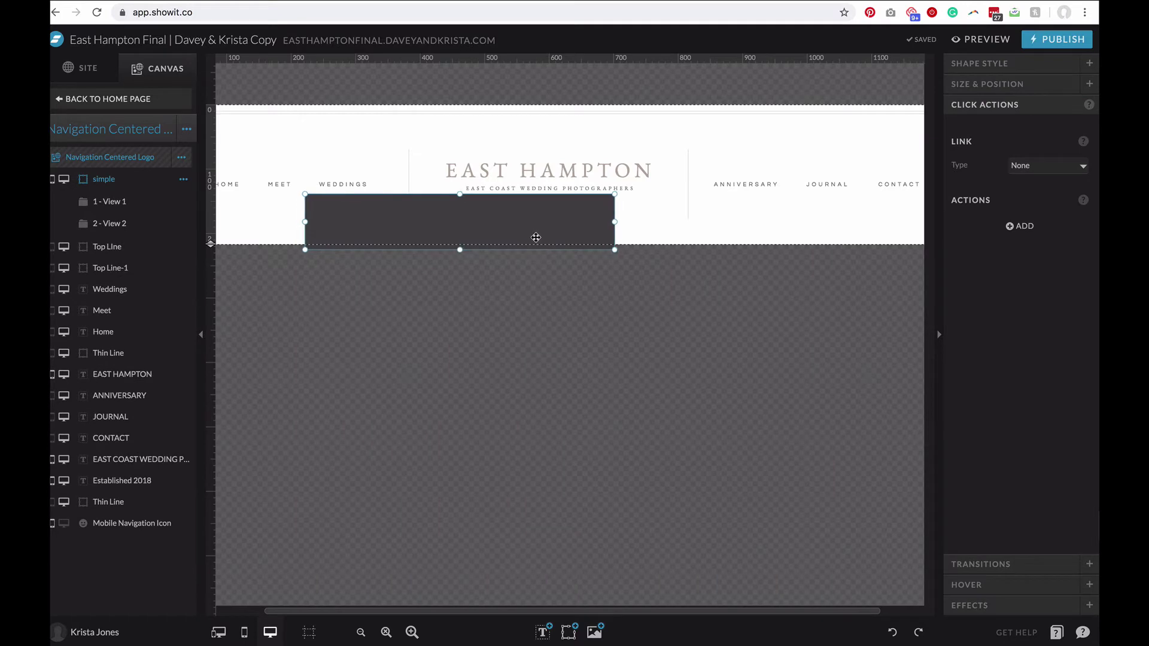
pyautogui.moveTo(615, 250); pyautogui.dragTo(336, 233)
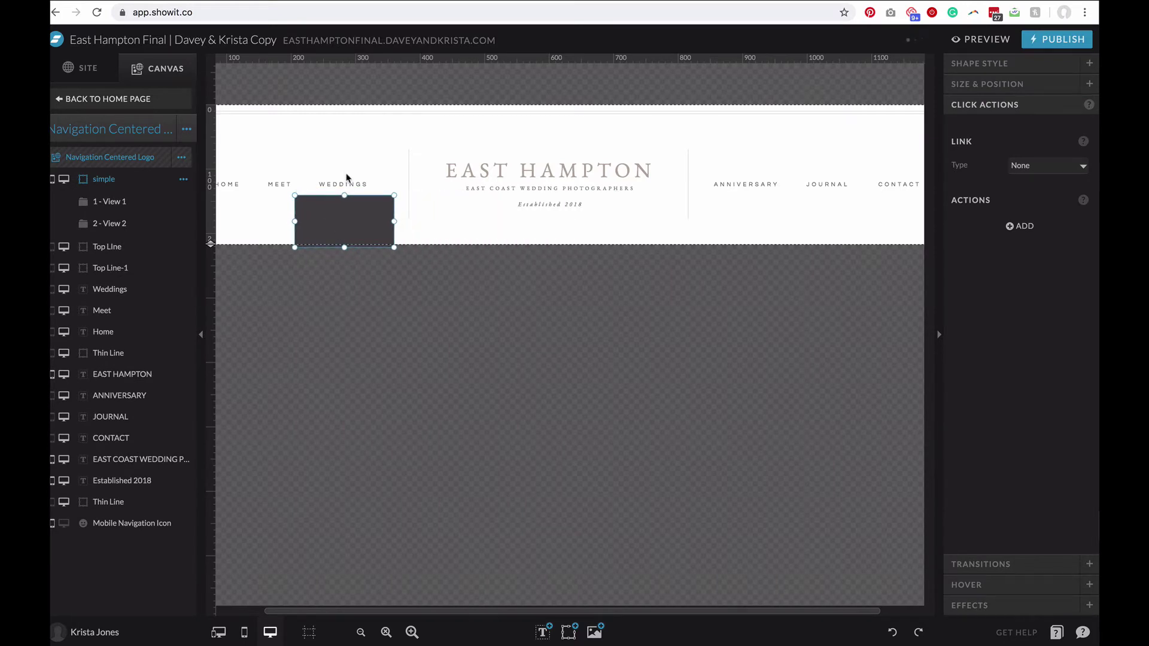
pyautogui.moveTo(347, 171); pyautogui.dragTo(361, 216)
pyautogui.click(1051, 187)
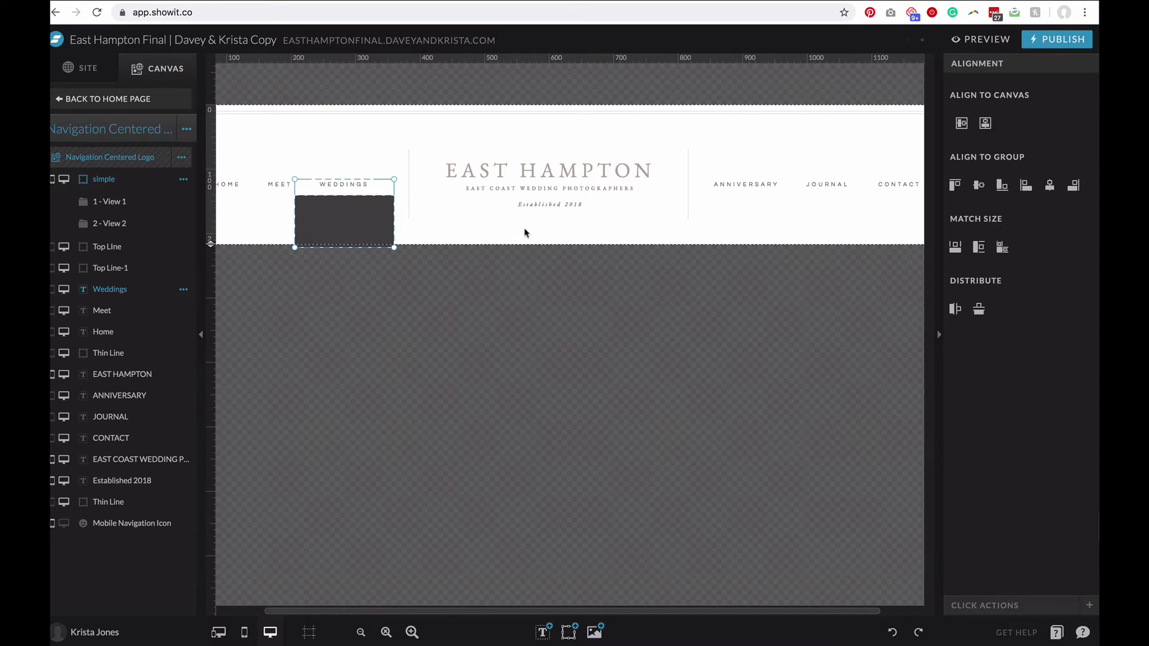
pyautogui.click(527, 234)
# - Fill the box with palette colour 4 and extend it below the header
pyautogui.click(348, 224)
pyautogui.click(980, 65)
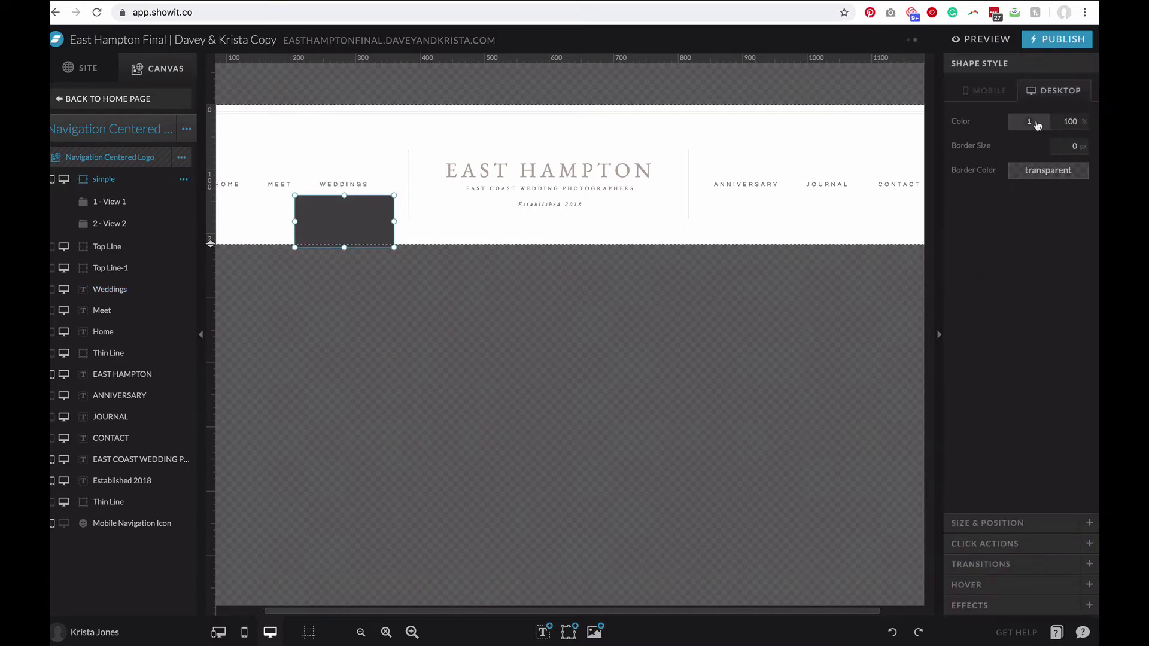
pyautogui.click(1029, 121)
pyautogui.click(1022, 168)
pyautogui.moveTo(345, 247); pyautogui.dragTo(344, 272)
# - Duplicate the WEDDINGS text into the grey box and adjust the copy's width
pyautogui.click(431, 231)
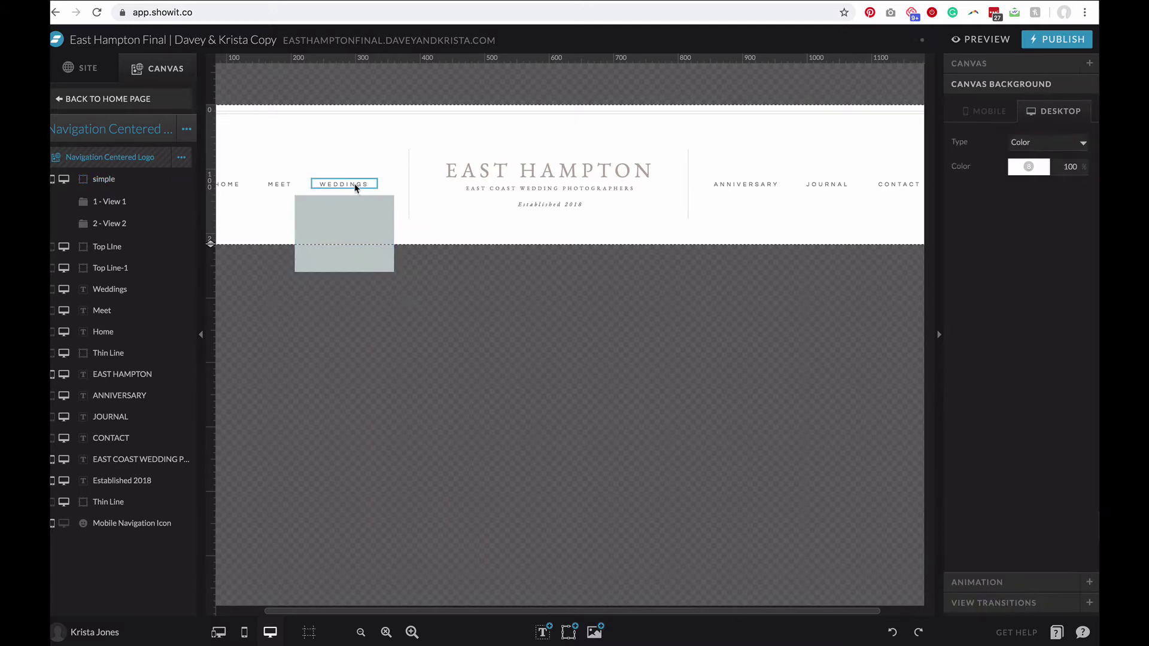
pyautogui.click(355, 185)
pyautogui.hotkey('ctrl', 'd')
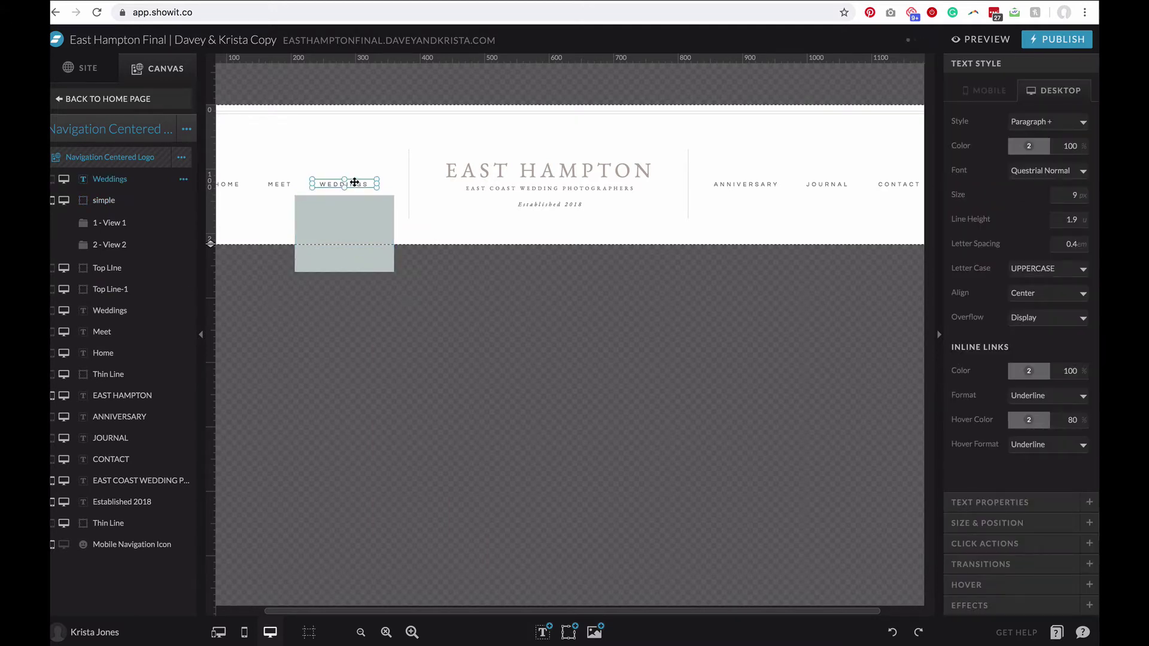
pyautogui.moveTo(355, 185); pyautogui.dragTo(340, 215)
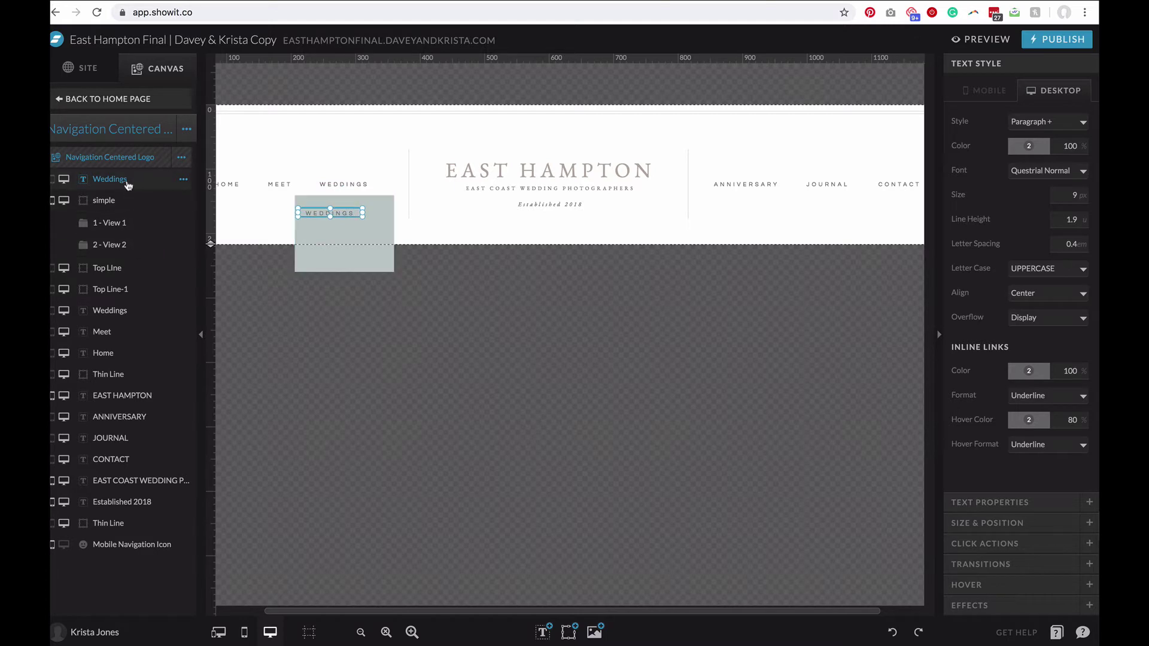
pyautogui.moveTo(363, 213); pyautogui.dragTo(393, 213)
pyautogui.moveTo(298, 213); pyautogui.dragTo(295, 213)
pyautogui.moveTo(395, 213); pyautogui.dragTo(370, 255)
# - Duplicate the WEDDINGS copy twice to make three stacked items
pyautogui.click(354, 211)
pyautogui.hotkey('ctrl', 'd')
pyautogui.click(419, 243)
pyautogui.click(359, 236)
pyautogui.hotkey('ctrl', 'd')
# - Make the grey box slightly taller to fit the three WEDDINGS items
pyautogui.moveTo(375, 301); pyautogui.dragTo(373, 214)
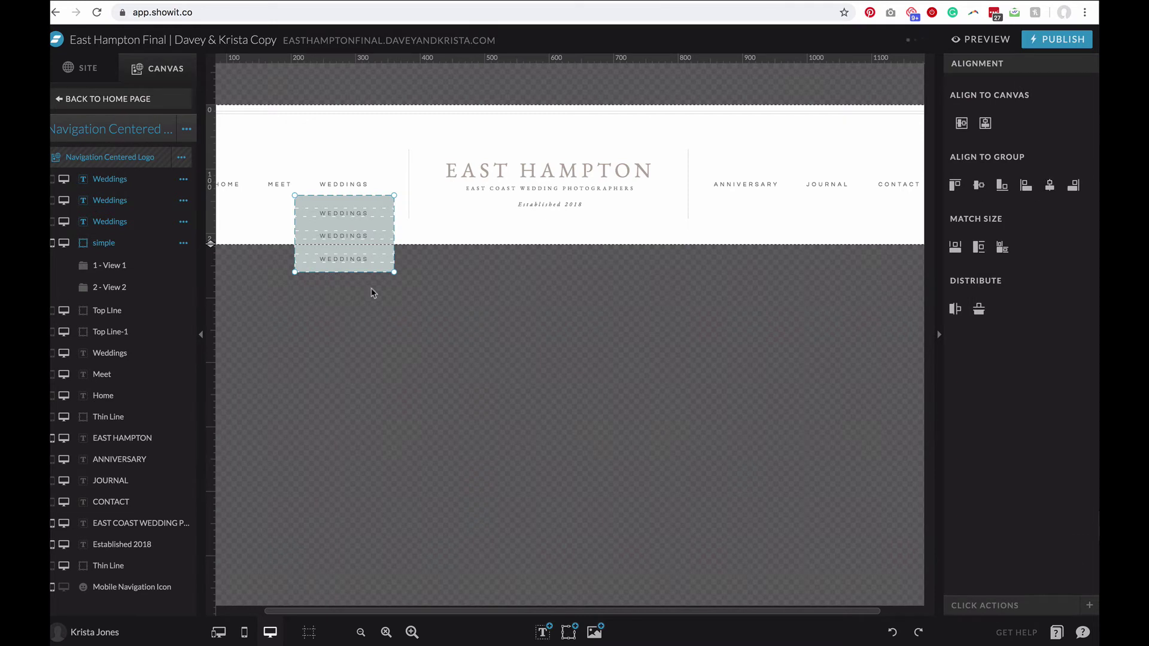
pyautogui.click(372, 206)
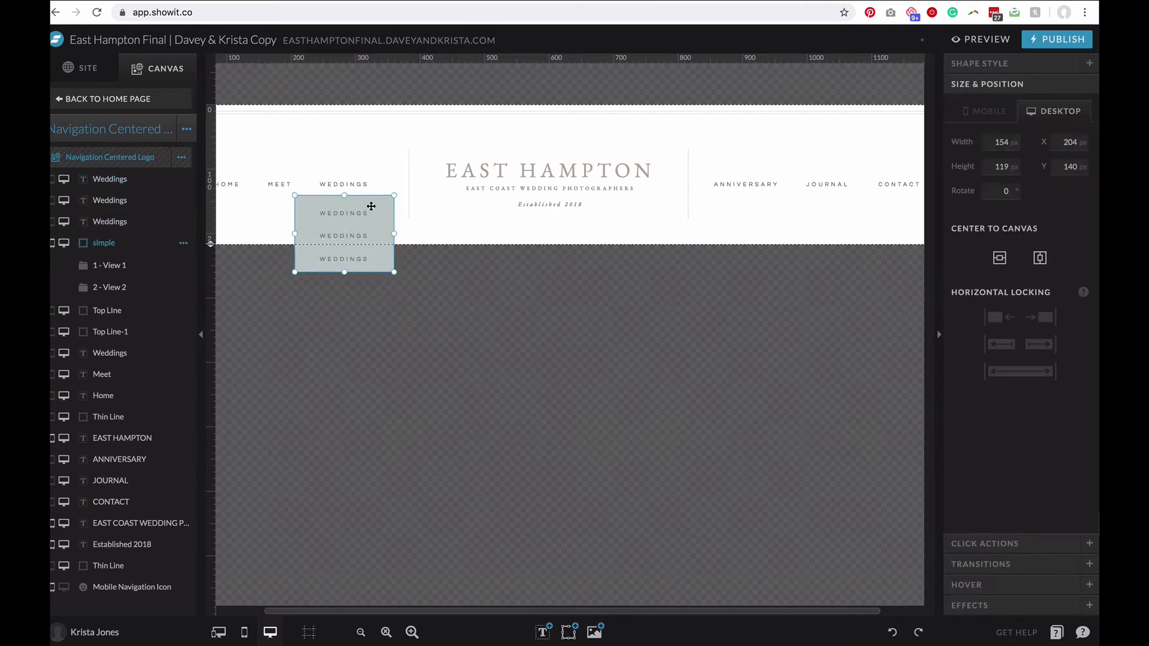
pyautogui.moveTo(345, 273); pyautogui.dragTo(347, 277)
pyautogui.click(349, 258)
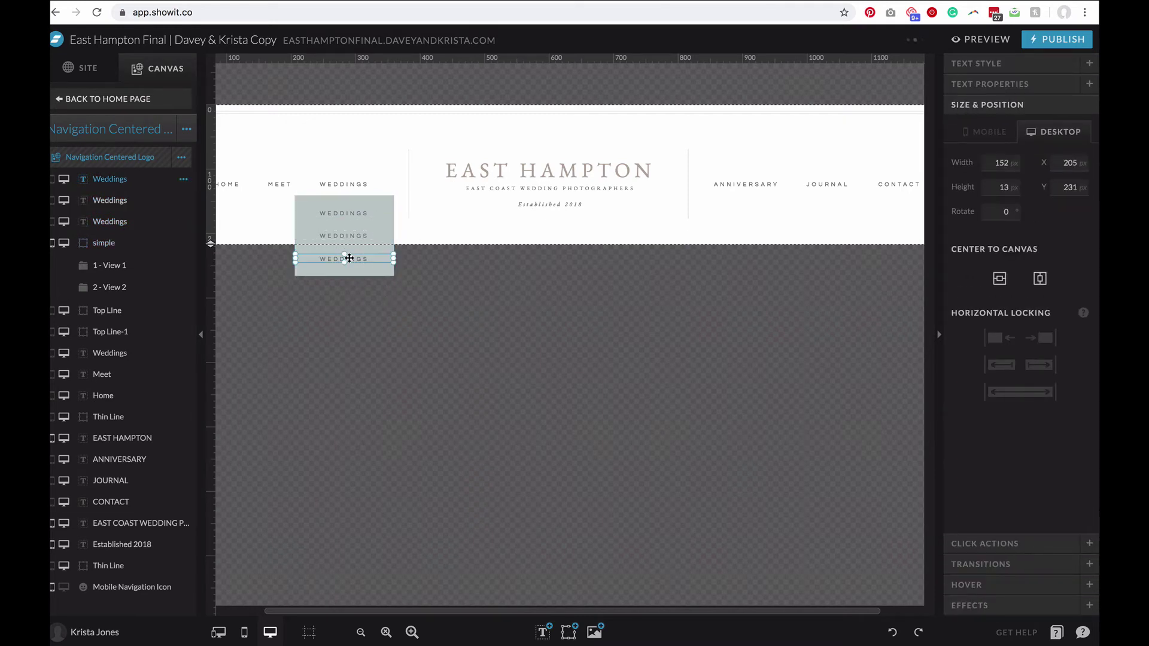
pyautogui.click(358, 235)
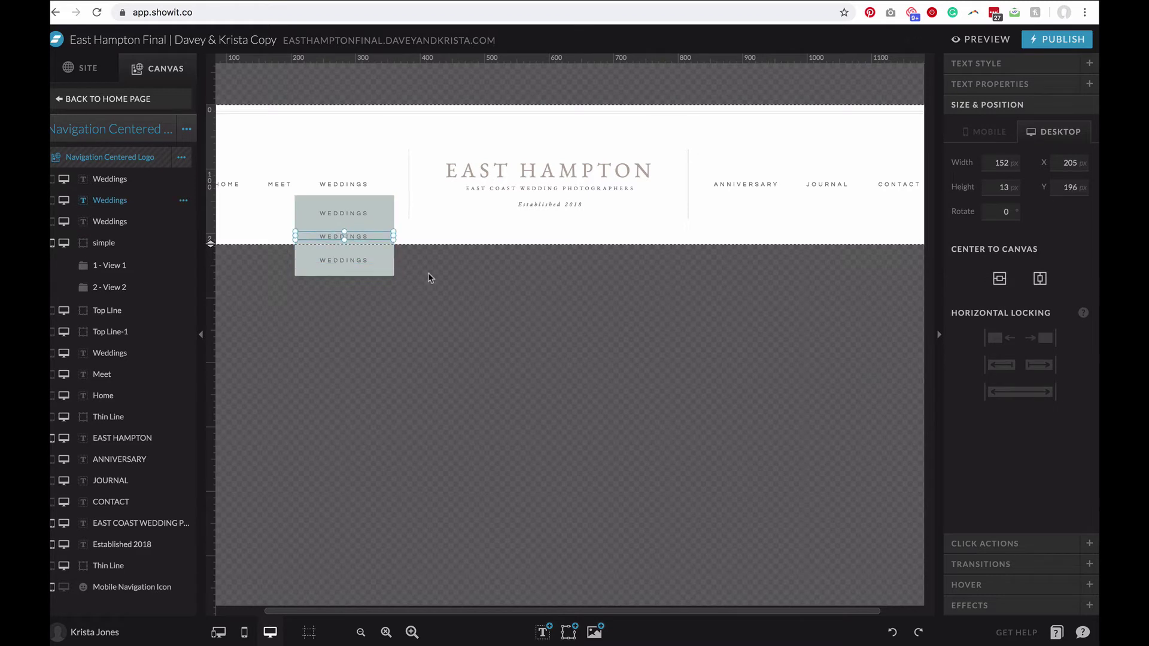
pyautogui.click(430, 224)
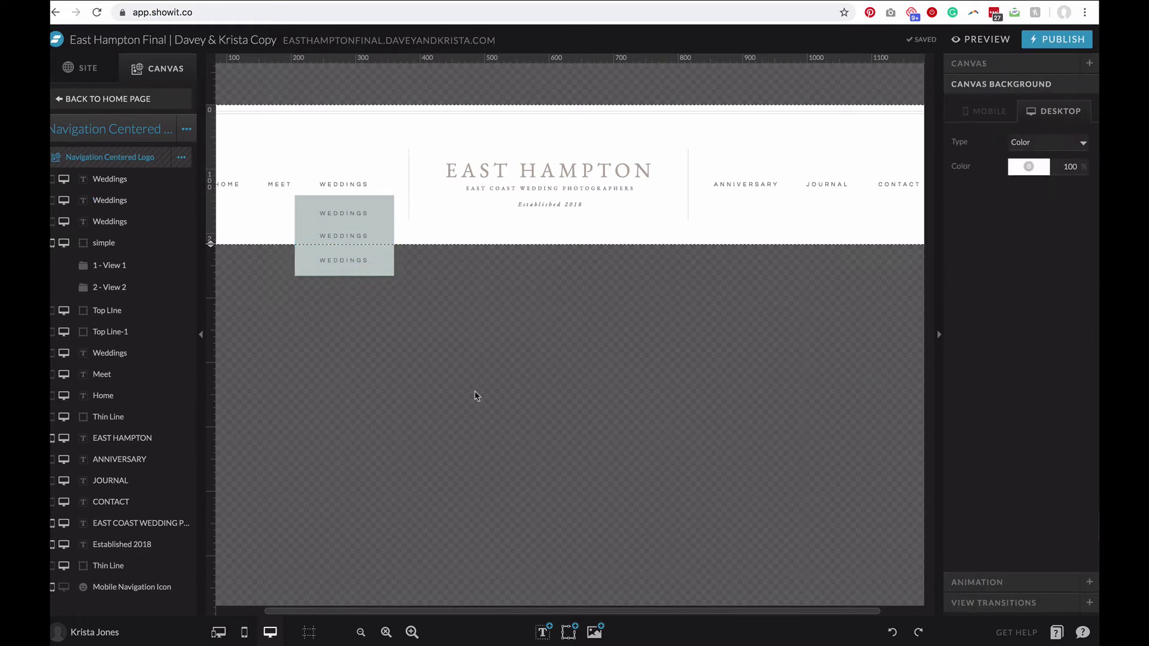
# - Add a 1 px tall rectangle as a divider line, coloured a slightly darker palette grey 4
pyautogui.moveTo(569, 632)
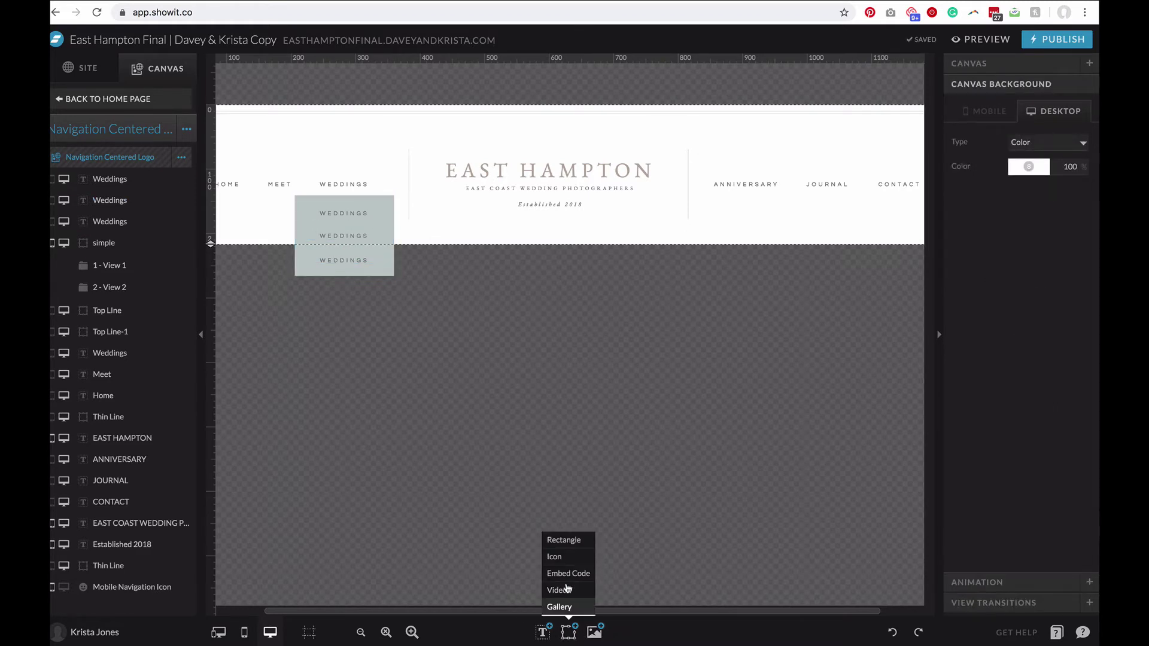
pyautogui.click(563, 540)
pyautogui.click(998, 71)
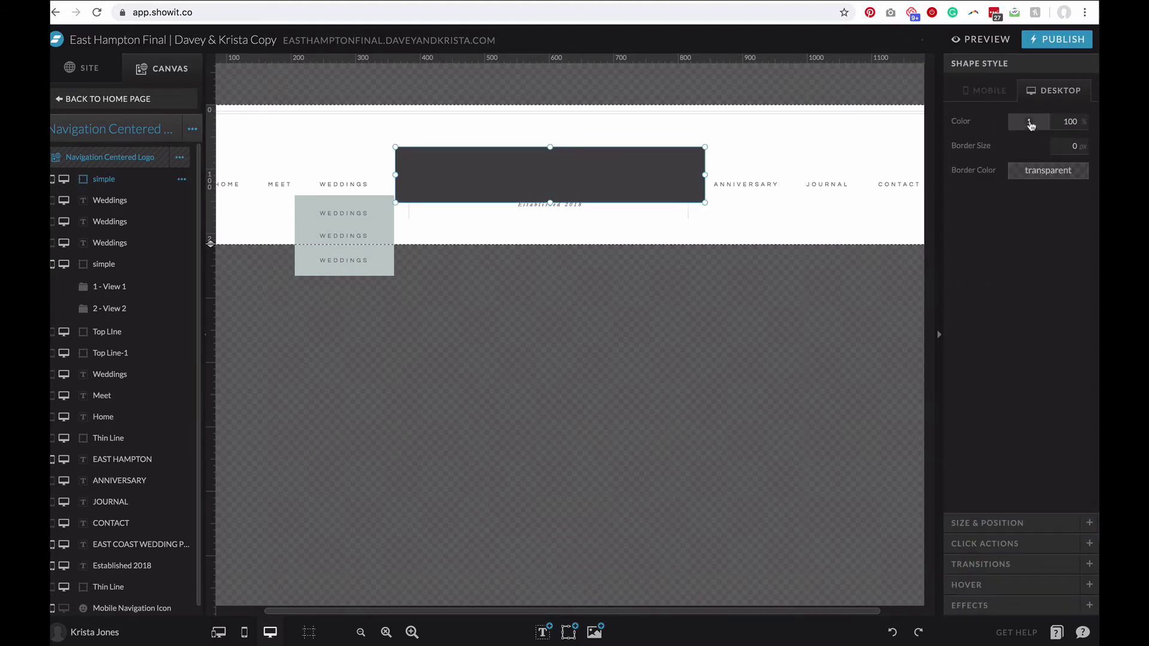
pyautogui.click(1021, 522)
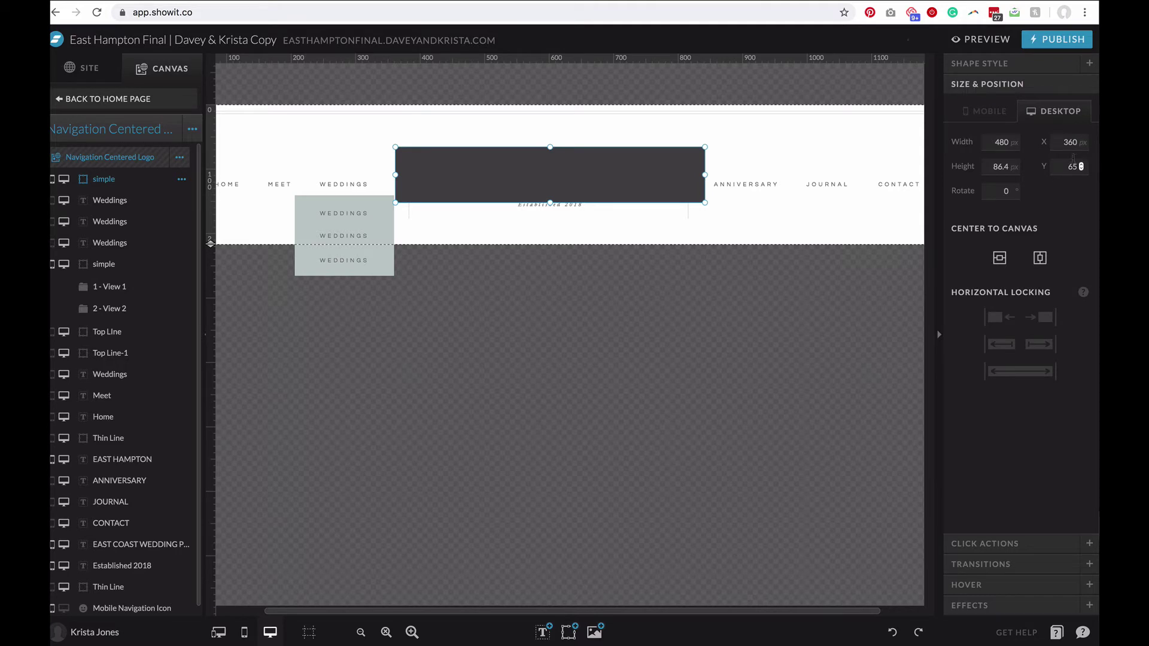
pyautogui.click(993, 167)
pyautogui.write('1')
pyautogui.press('Return')
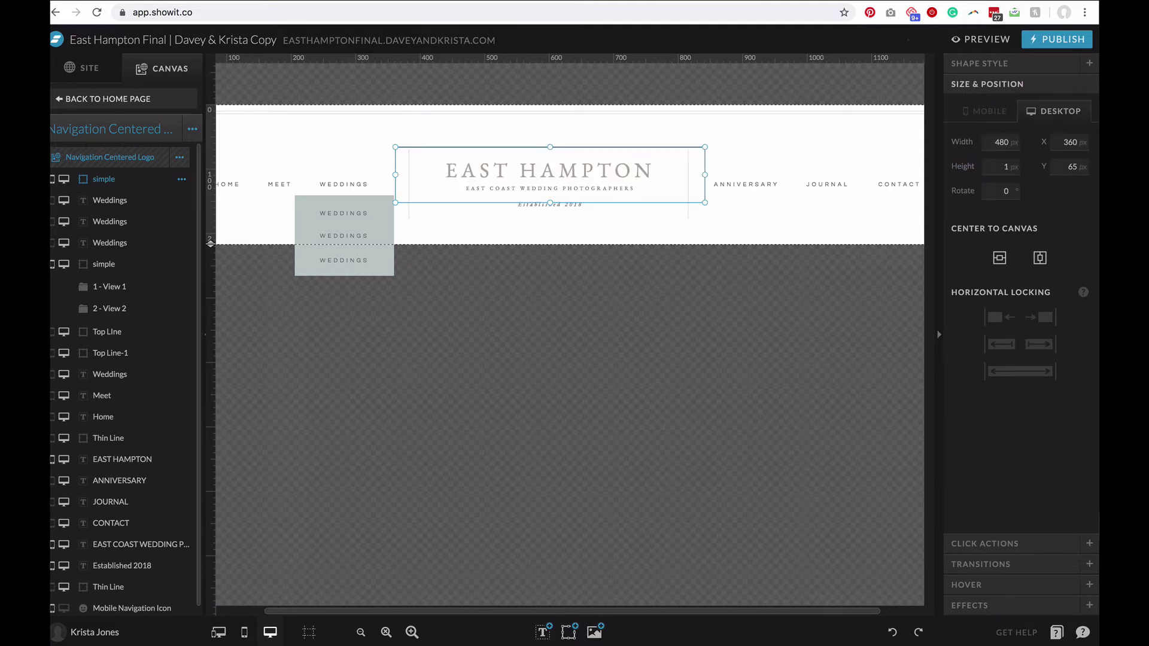
pyautogui.click(987, 65)
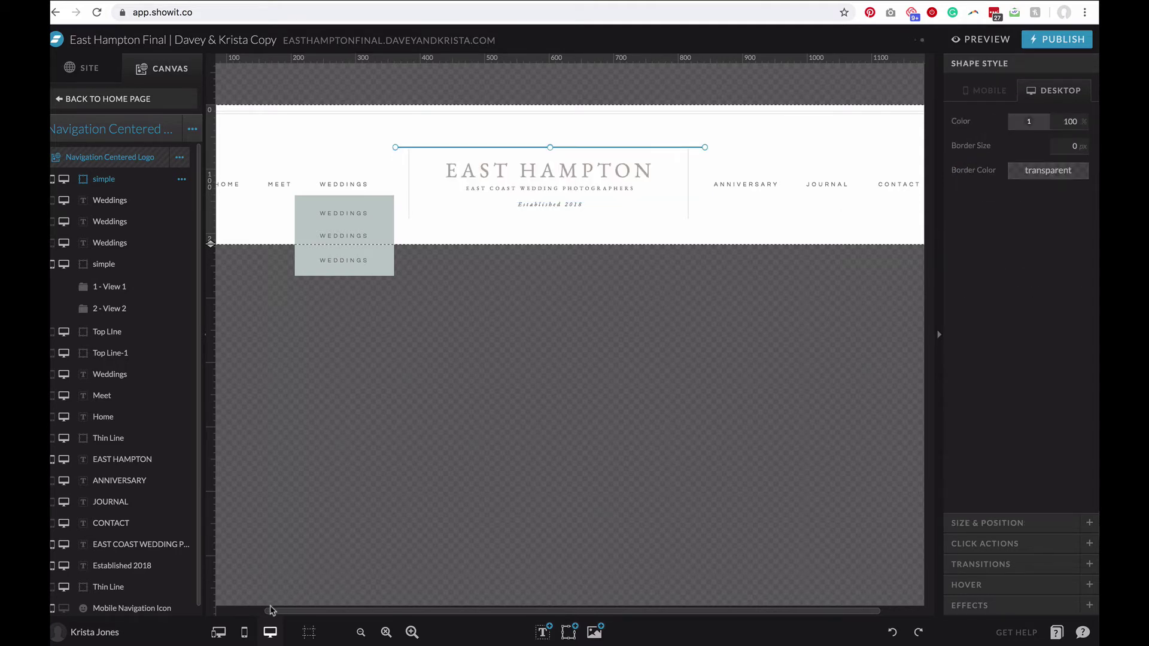
pyautogui.click(1029, 122)
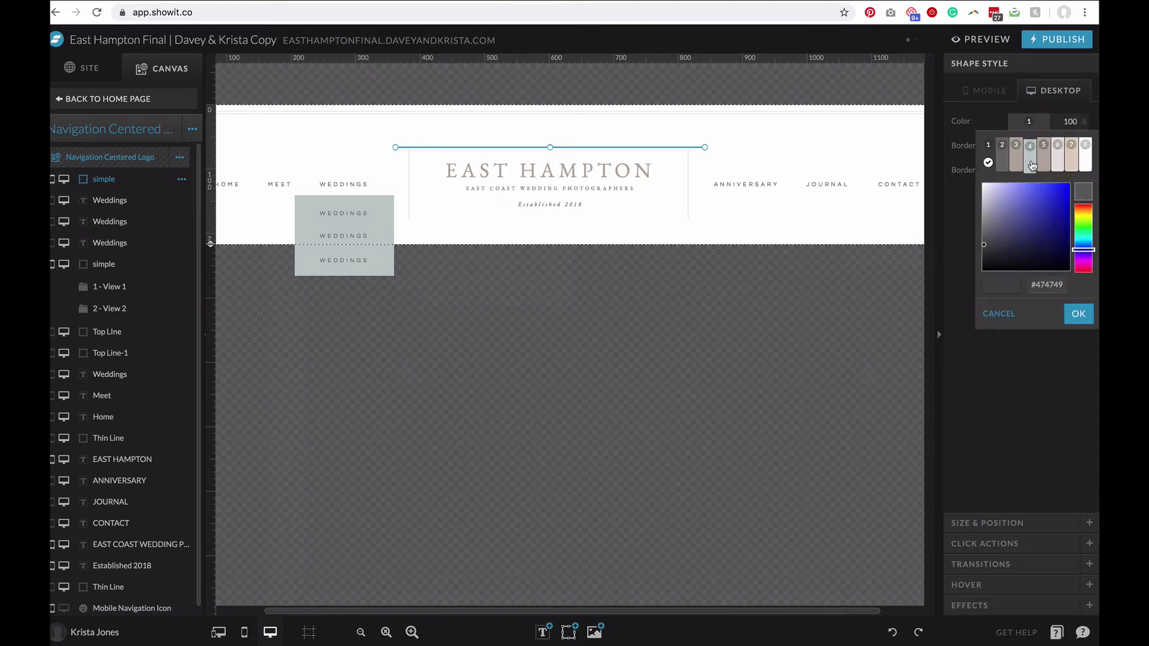
pyautogui.click(1031, 163)
pyautogui.click(986, 214)
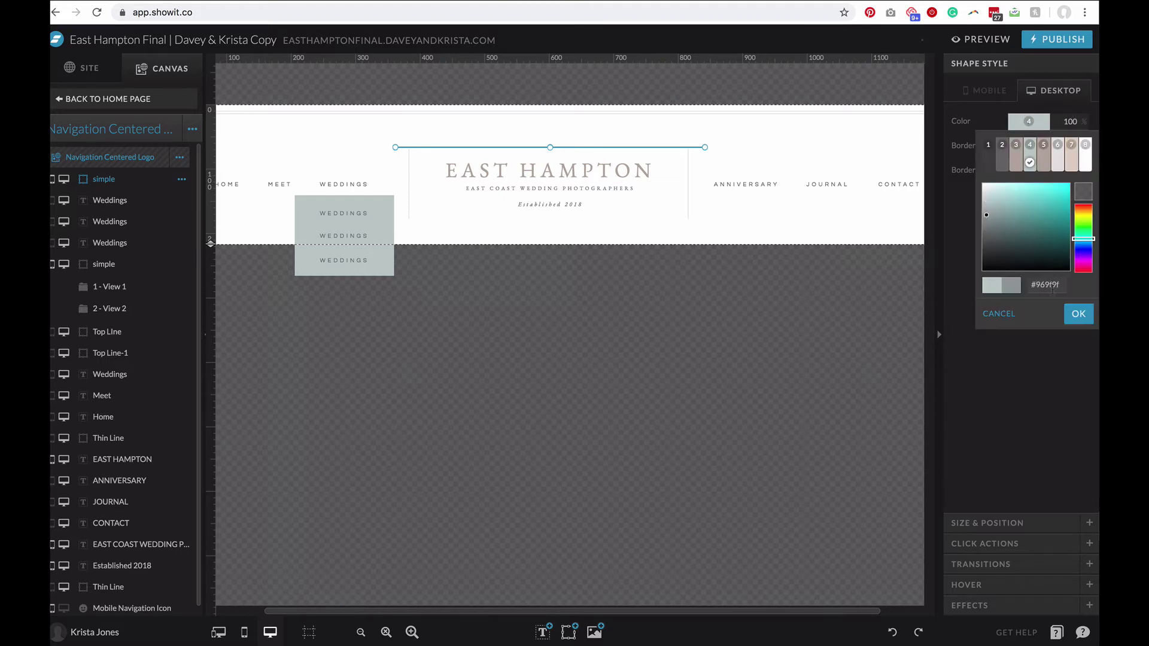
pyautogui.click(1079, 314)
# - Move the line into the drop-down box, set its width to 154 to match, and duplicate it
pyautogui.moveTo(449, 147); pyautogui.dragTo(349, 226)
pyautogui.moveTo(604, 225); pyautogui.dragTo(394, 225)
pyautogui.click(389, 232)
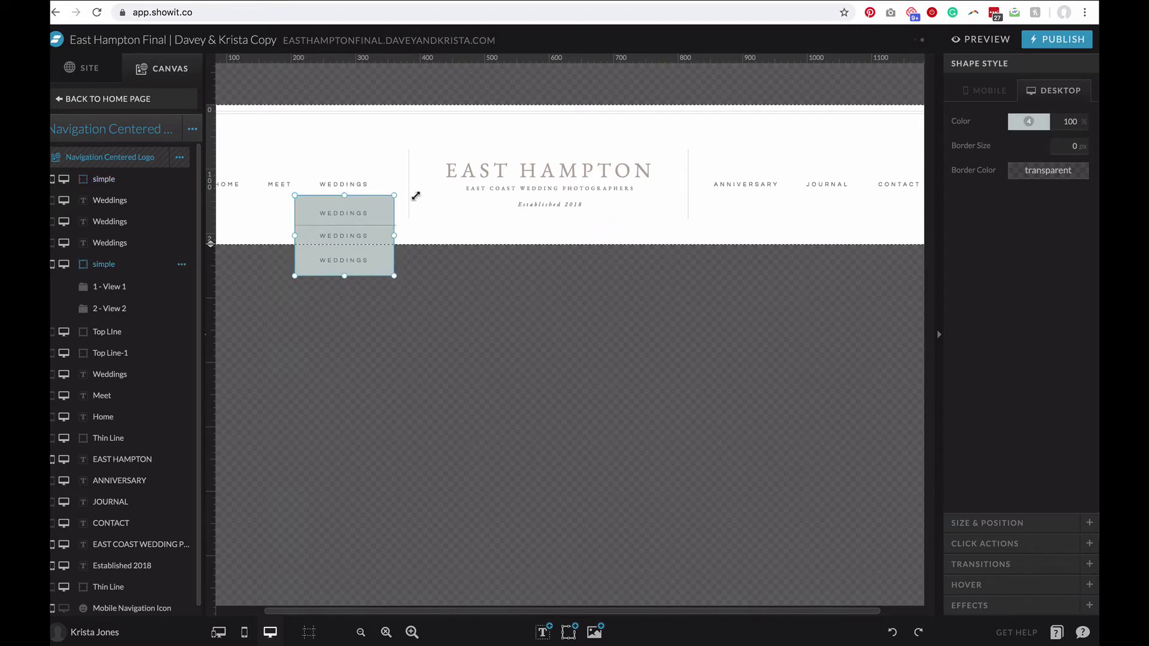
pyautogui.click(979, 520)
pyautogui.click(988, 142)
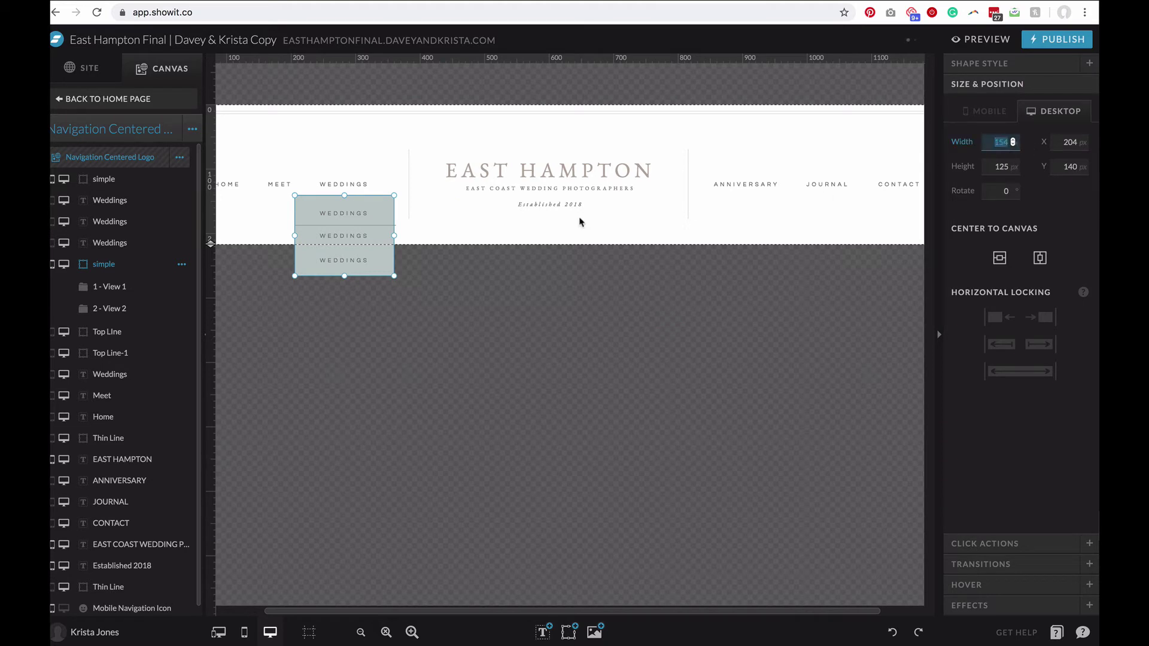
pyautogui.click(375, 226)
pyautogui.write('154')
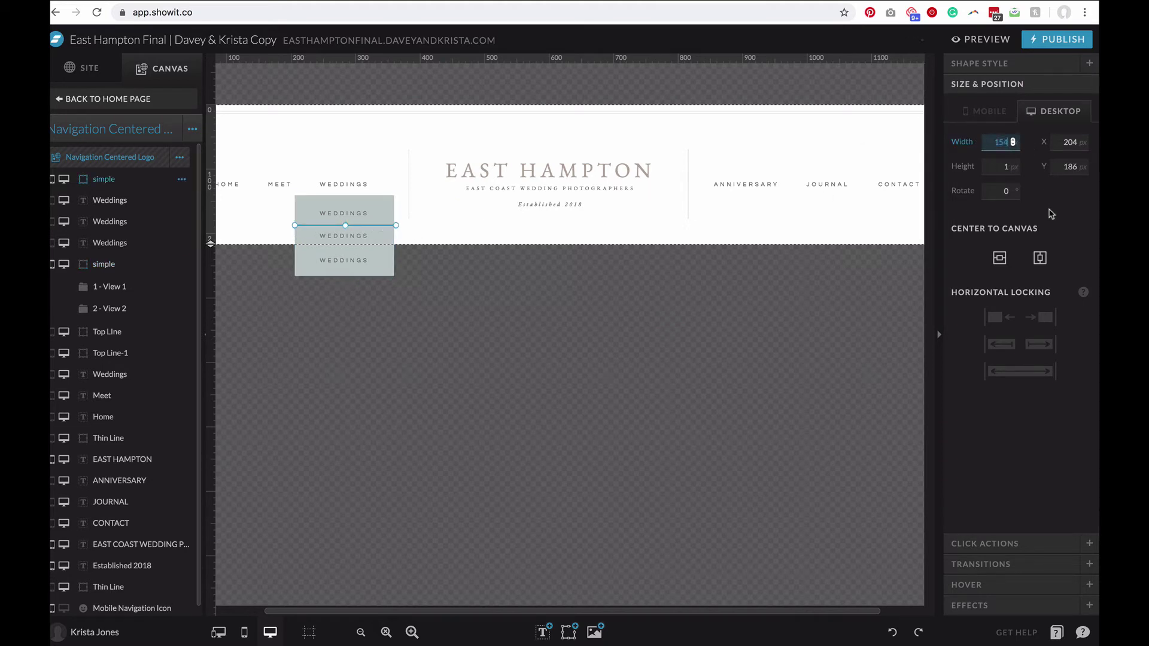
pyautogui.press('Return')
pyautogui.press('super+d')
# - Position the divider lines between the WEDDINGS items
pyautogui.click(375, 226)
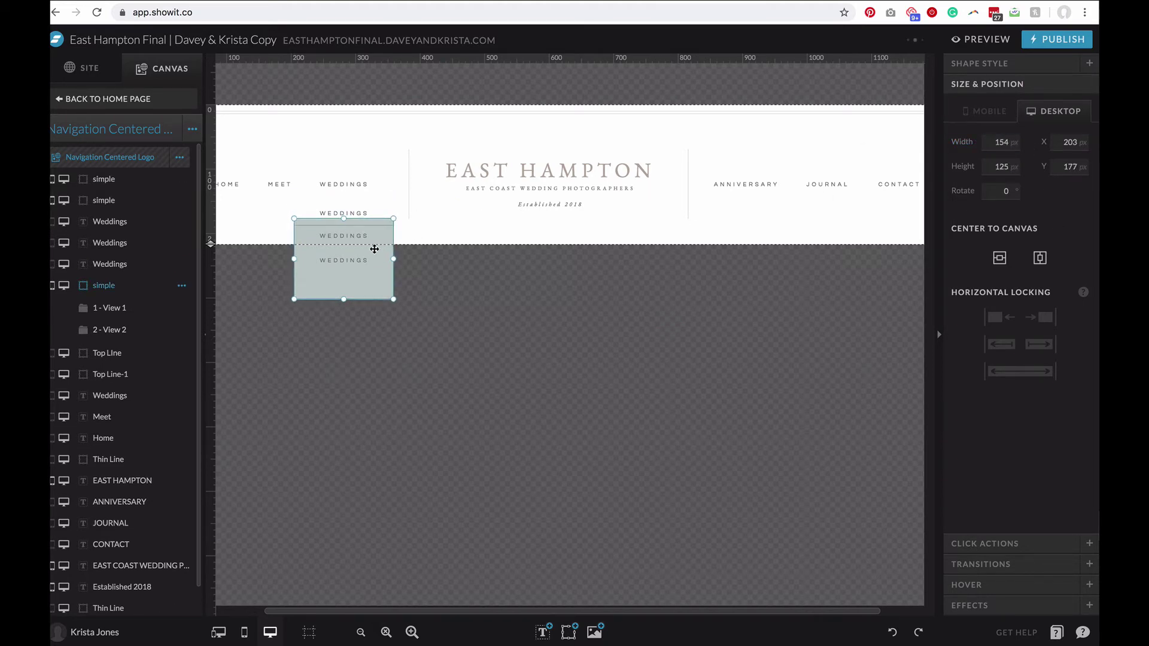
pyautogui.click(455, 232)
pyautogui.click(329, 225)
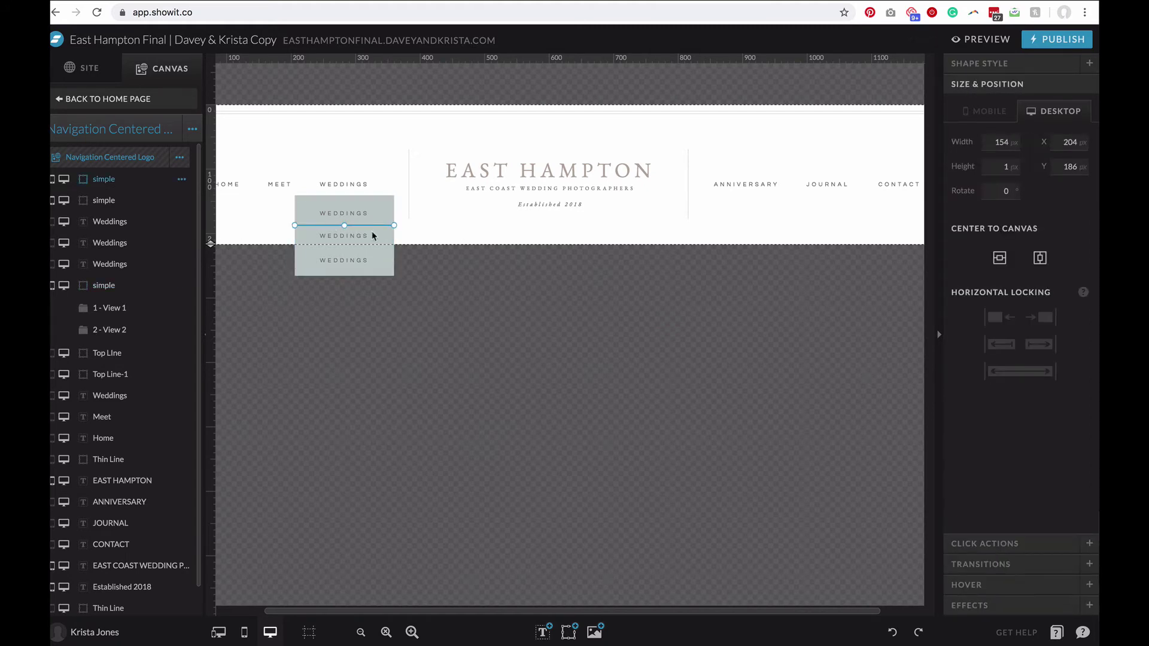
pyautogui.press('Up')
pyautogui.press('Up')
pyautogui.press('Down')
pyautogui.press('Down')
pyautogui.press('Down')
pyautogui.press('Down')
pyautogui.press('Down')
pyautogui.press('Down')
pyautogui.press('Down')
pyautogui.press('Down')
pyautogui.press('Down')
pyautogui.press('Down')
pyautogui.press('Down')
pyautogui.press('Down')
pyautogui.press('Down')
pyautogui.press('Down')
pyautogui.press('Down')
pyautogui.press('Down')
pyautogui.press('Down')
pyautogui.press('Down')
pyautogui.press('Down')
pyautogui.press('Down')
pyautogui.press('Down')
pyautogui.press('Down')
pyautogui.press('Down')
pyautogui.press('Down')
pyautogui.press('Down')
pyautogui.press('Down')
pyautogui.press('Down')
pyautogui.press('Down')
pyautogui.press('Down')
pyautogui.press('Down')
pyautogui.press('Down')
pyautogui.press('Down')
pyautogui.press('Down')
pyautogui.press('Down')
pyautogui.press('Down')
pyautogui.press('Down')
pyautogui.press('Down')
pyautogui.press('Down')
pyautogui.press('Down')
pyautogui.click(350, 222)
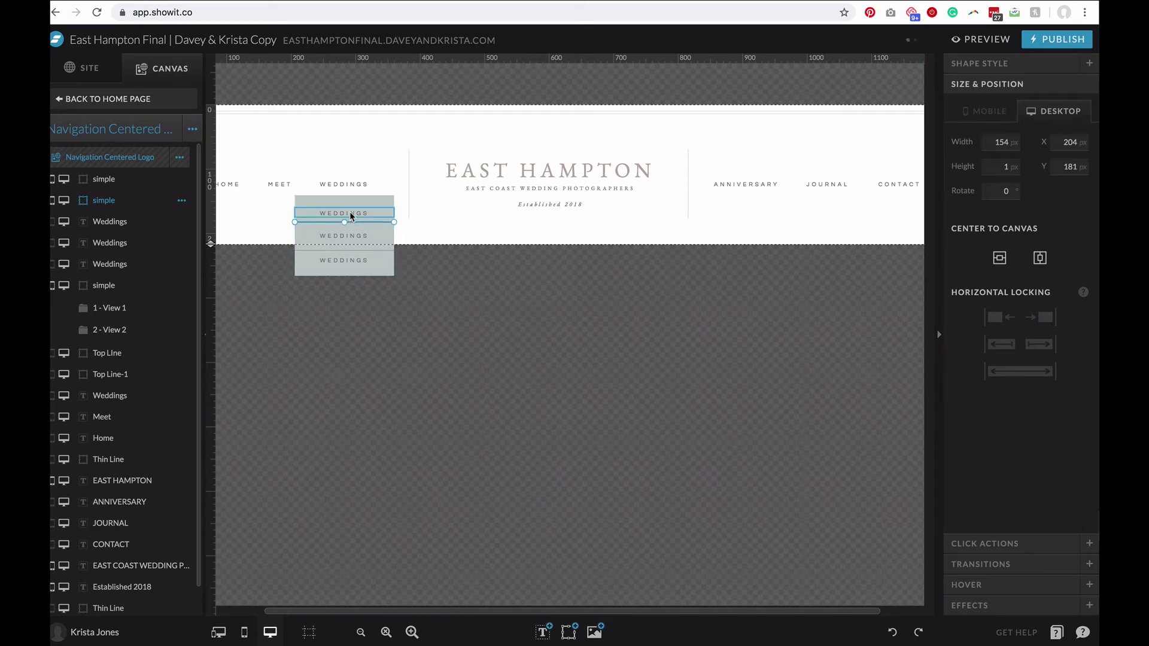
pyautogui.press('Escape')
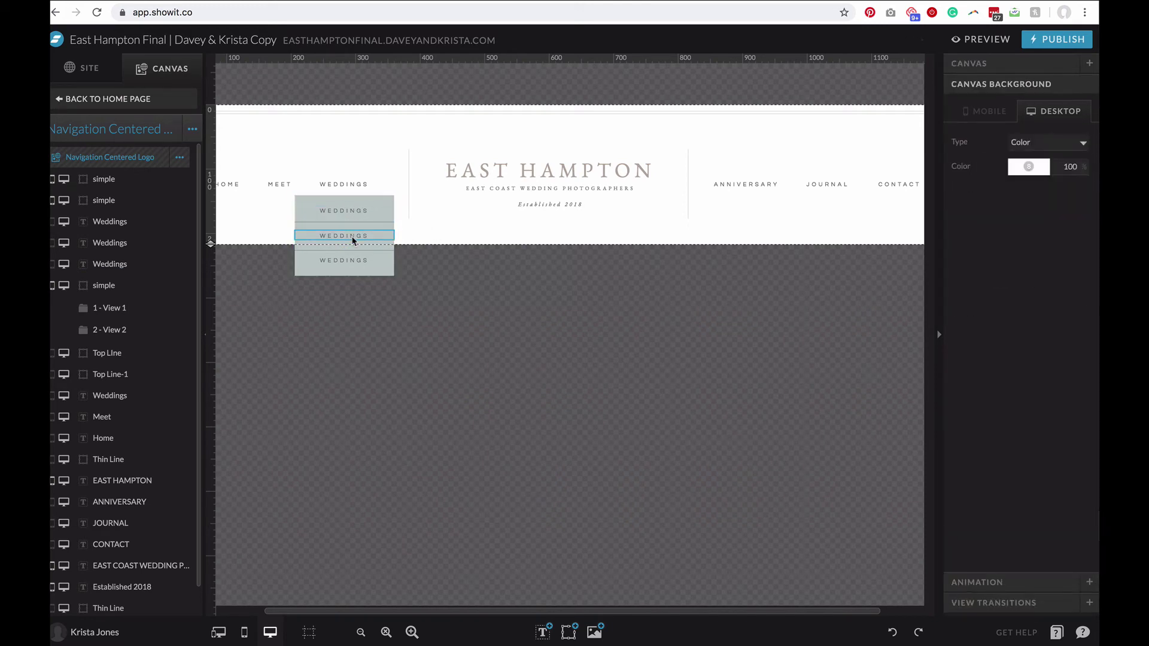
# - Nudge the bottom WEDDINGS item down 1 px for even spacing
pyautogui.click(353, 241)
pyautogui.click(355, 250)
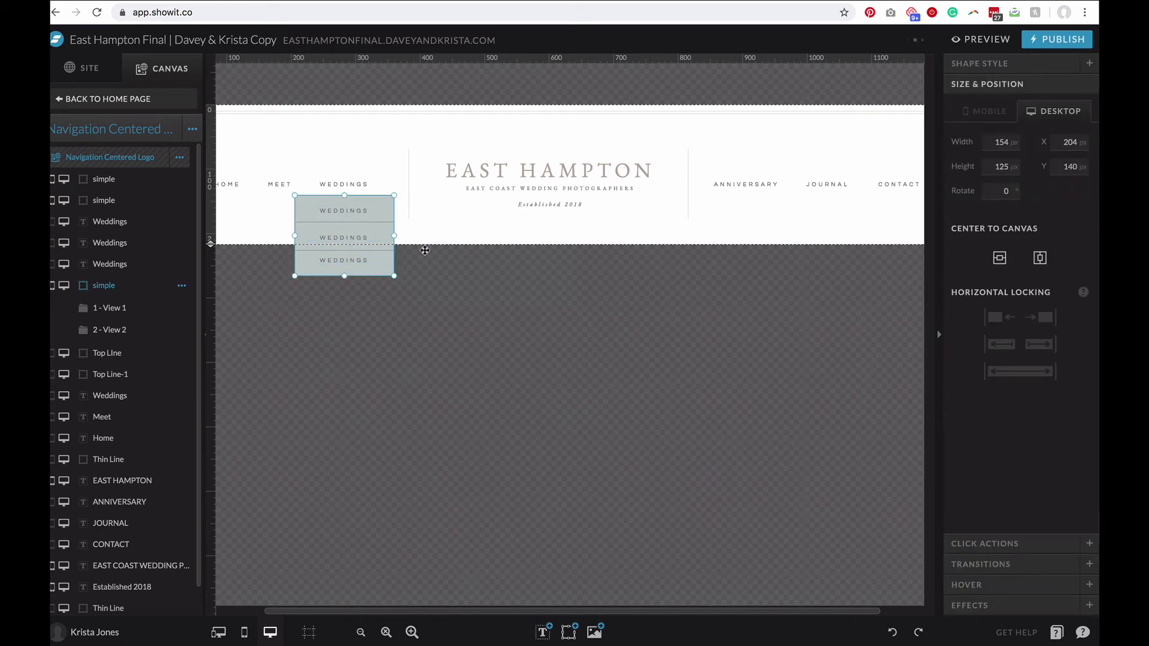
pyautogui.click(352, 261)
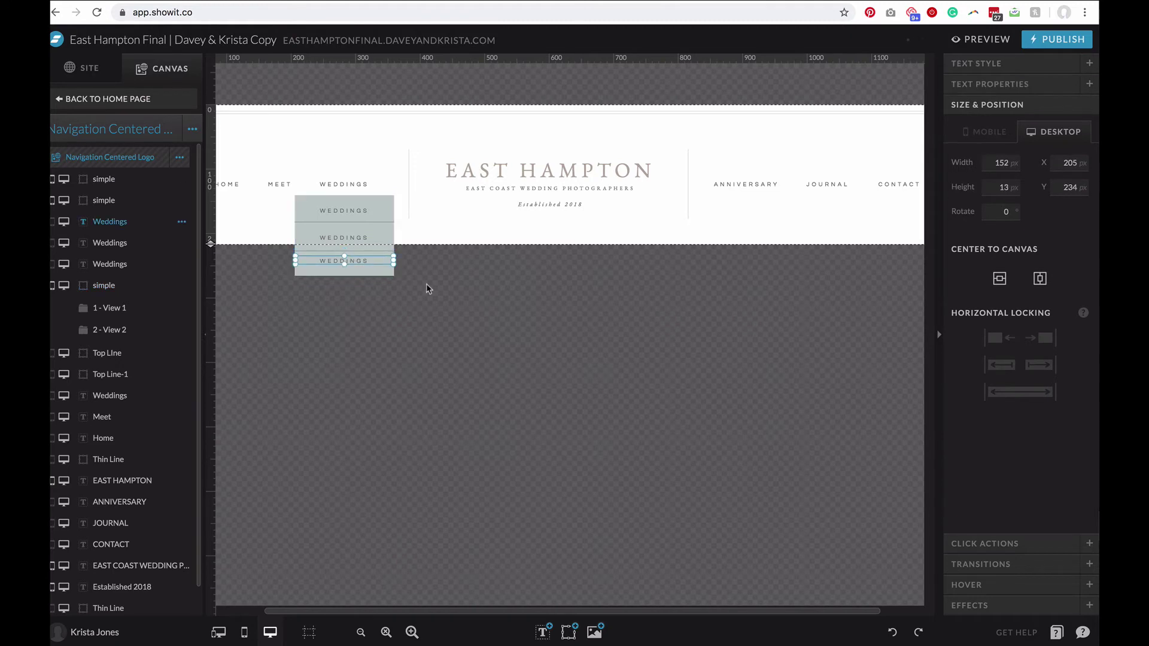
pyautogui.press('Down')
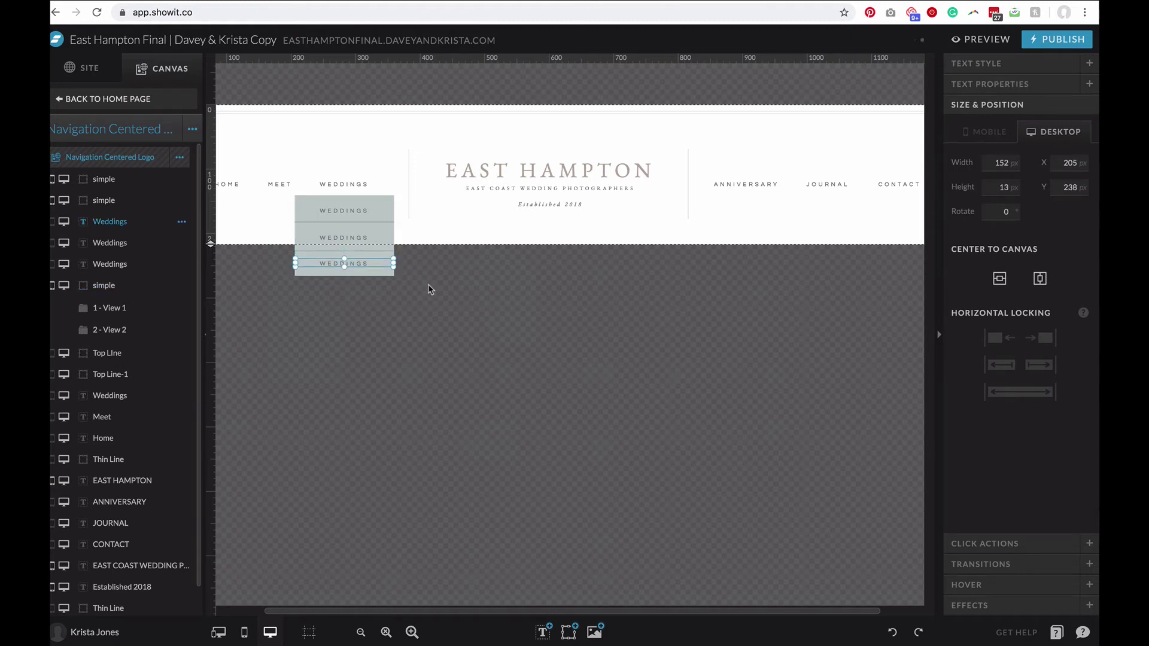
pyautogui.click(413, 231)
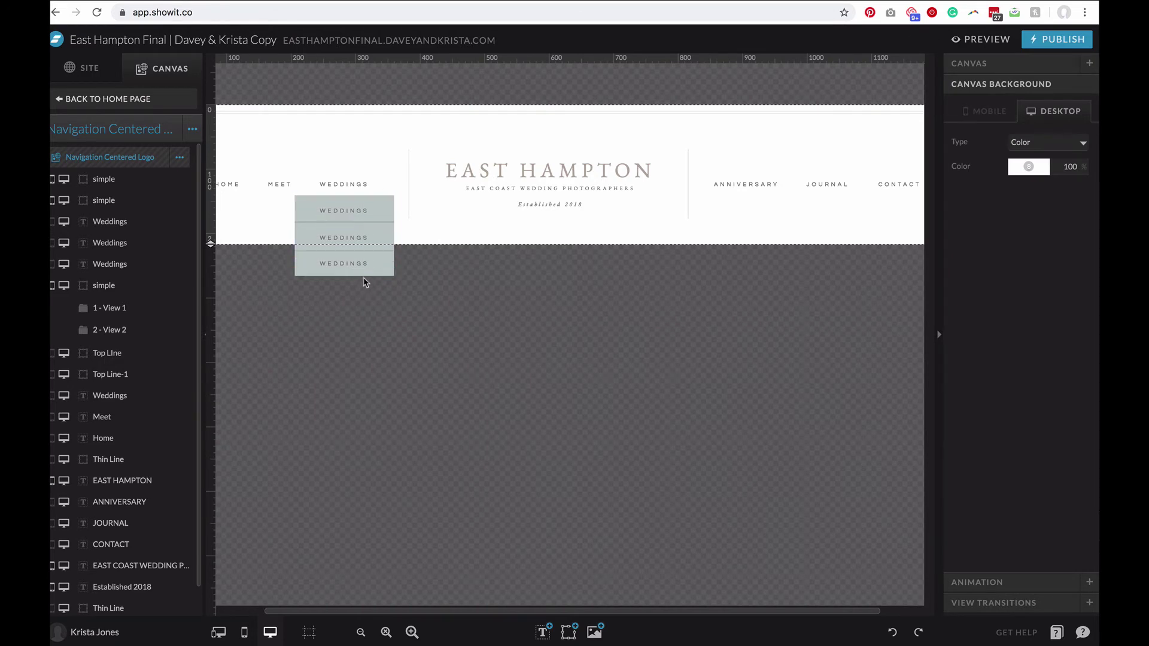
# - Select all drop-down texts and shapes and move their layers into 2 - View 2
pyautogui.moveTo(369, 316); pyautogui.dragTo(304, 204)
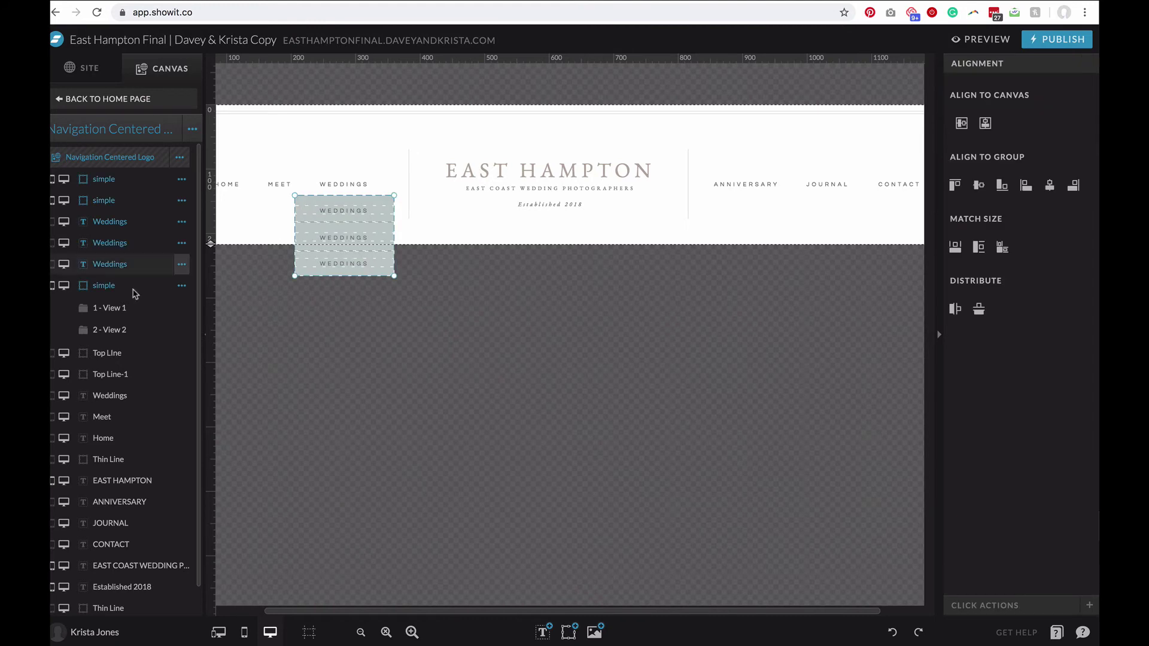
pyautogui.moveTo(112, 294); pyautogui.dragTo(115, 330)
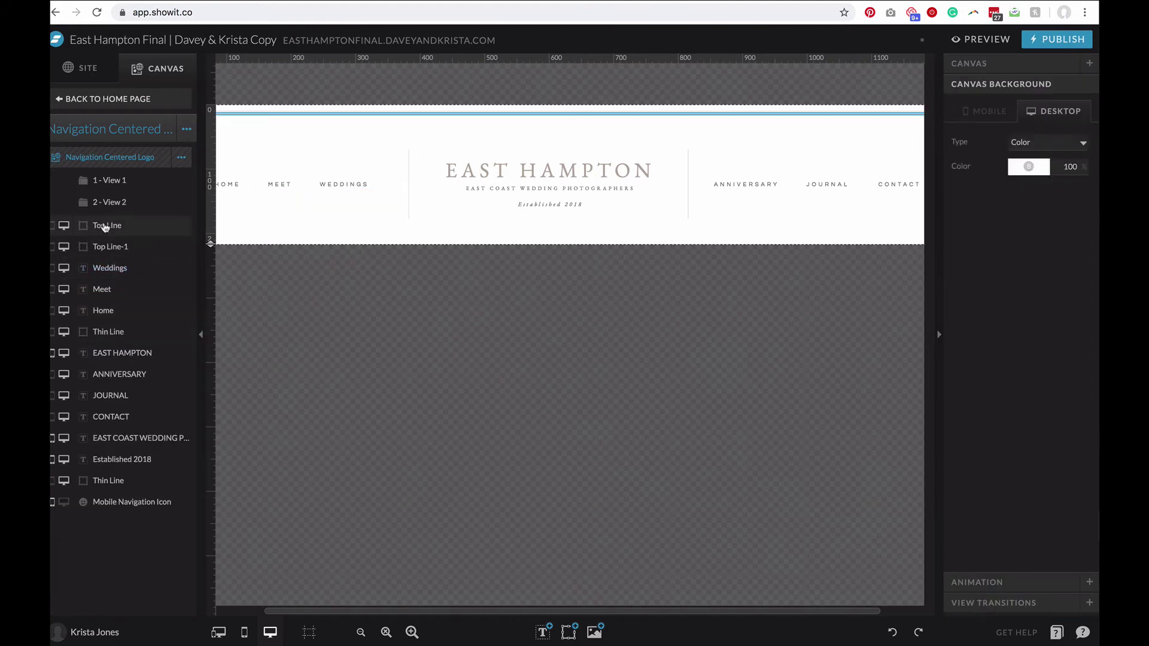
pyautogui.click(351, 186)
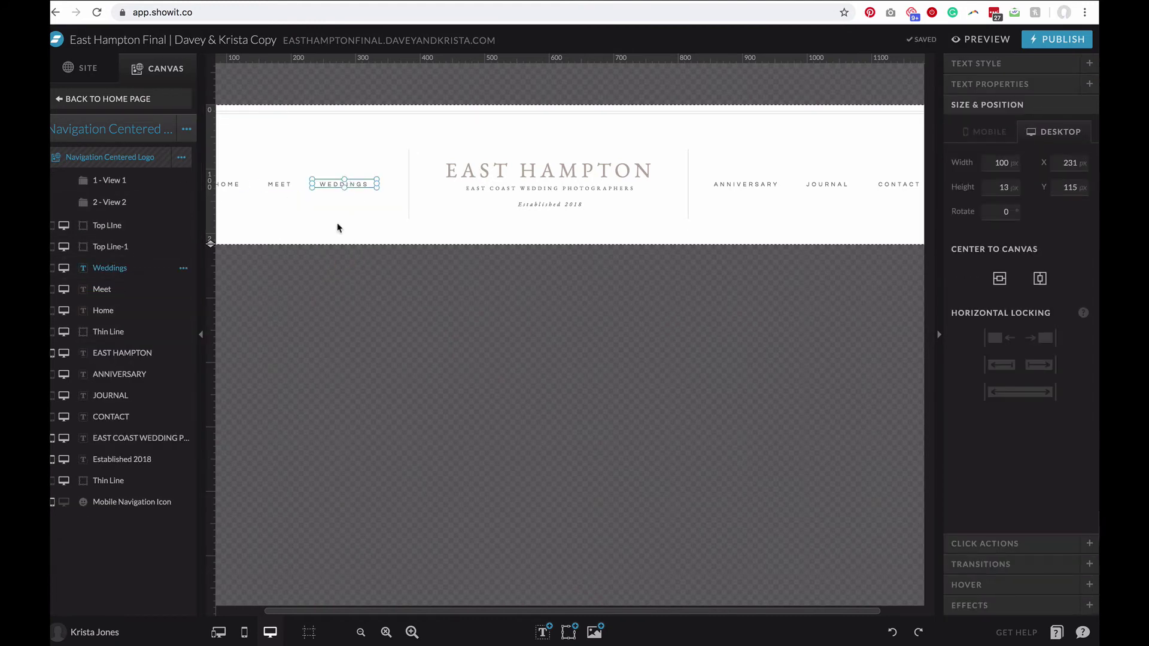
# - Set WEDDINGS' click action to Canvas, This Canvas, View 2, then go back to the Home page
pyautogui.click(1028, 545)
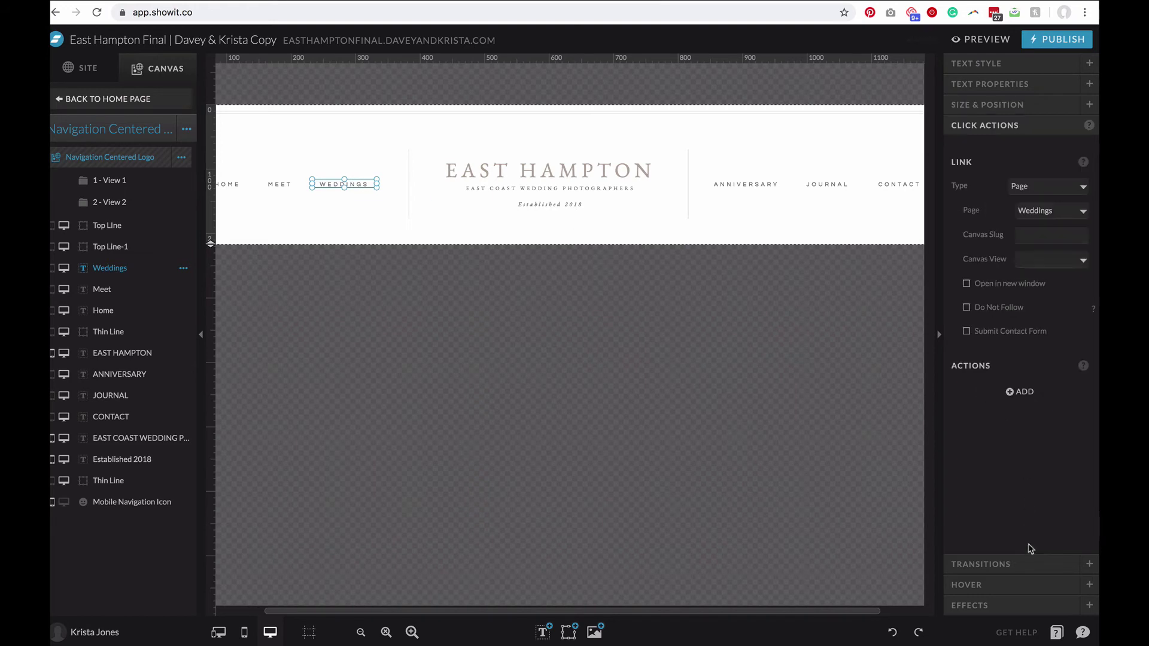
pyautogui.click(1045, 194)
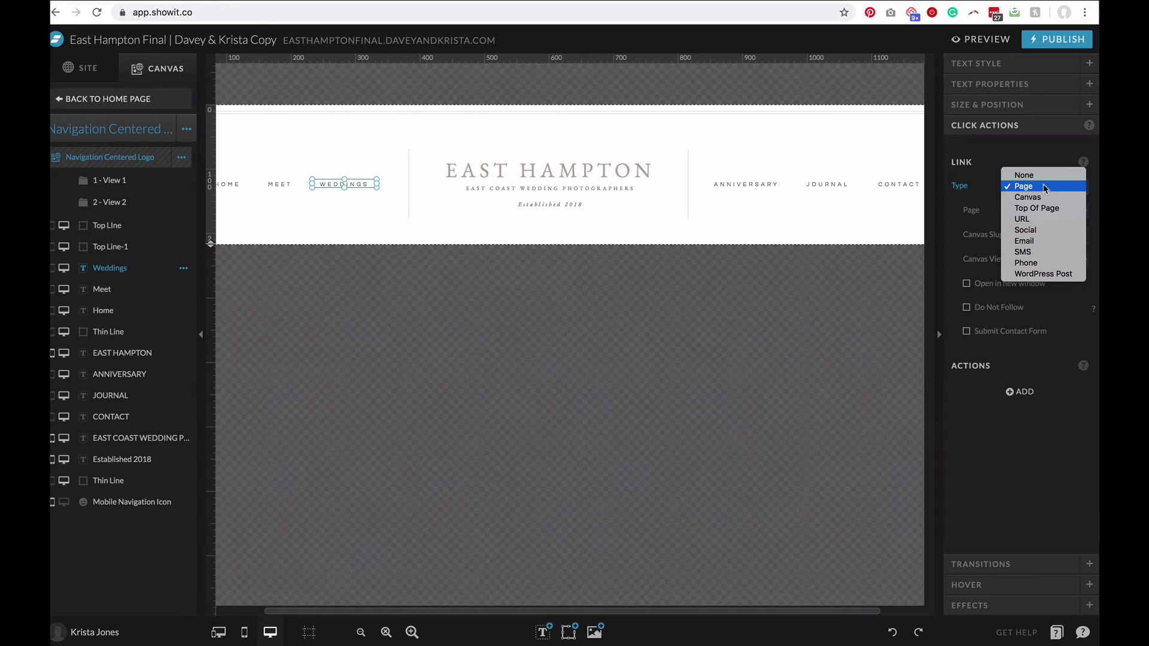
pyautogui.click(1045, 198)
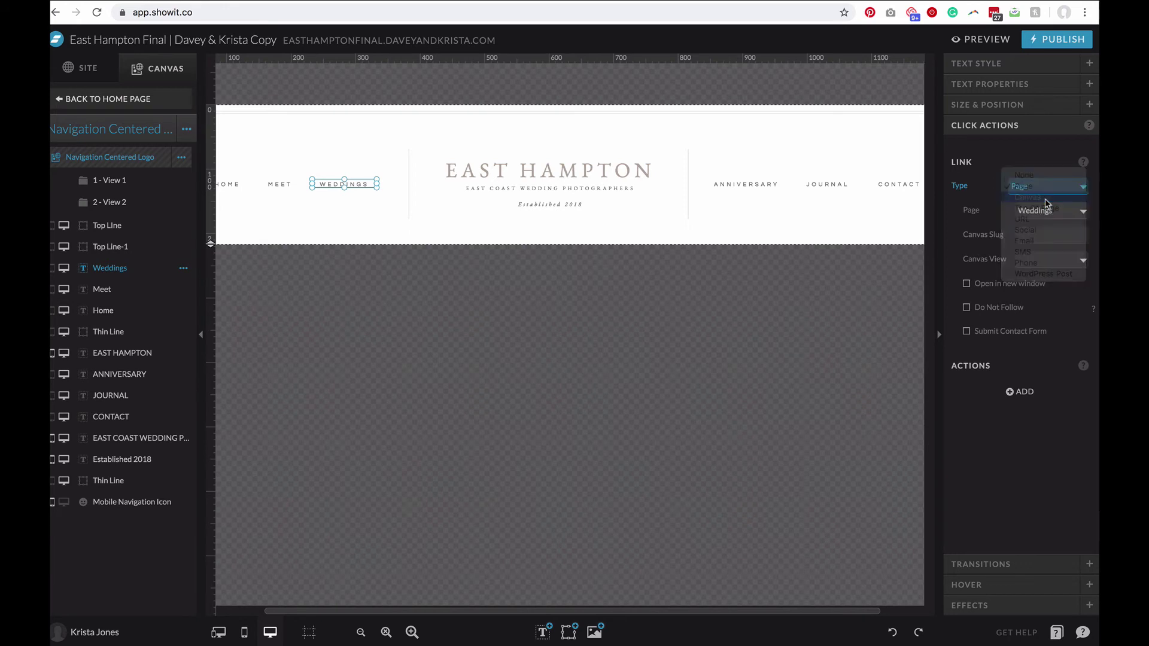
pyautogui.click(1049, 211)
pyautogui.click(1048, 222)
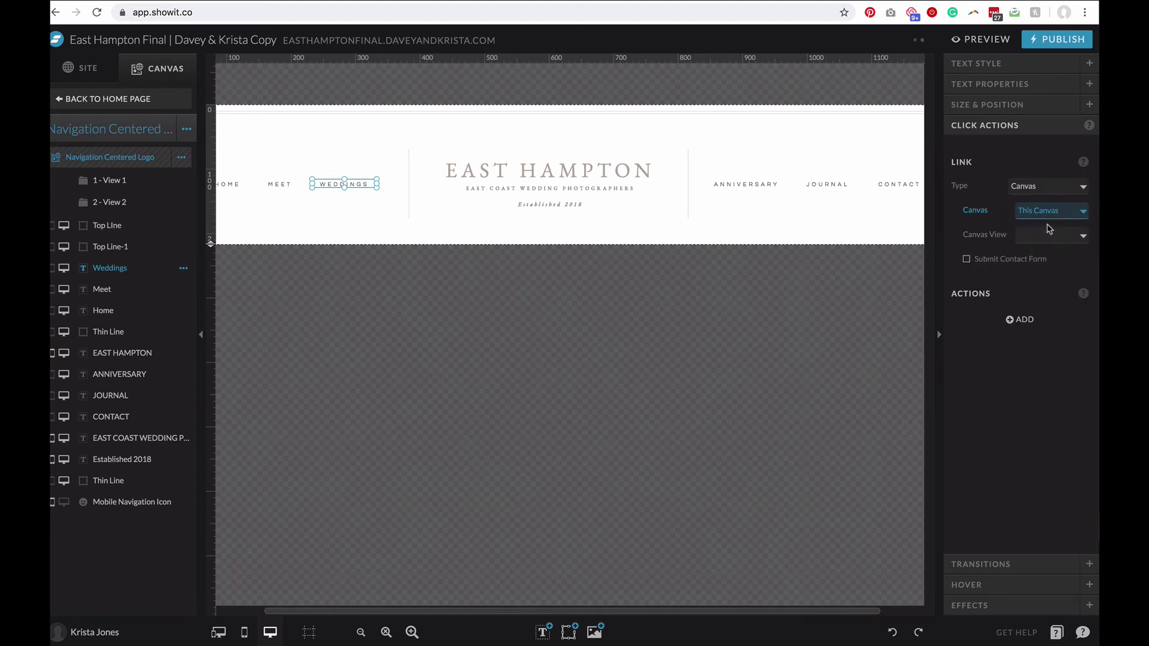
pyautogui.click(1048, 235)
pyautogui.click(1039, 279)
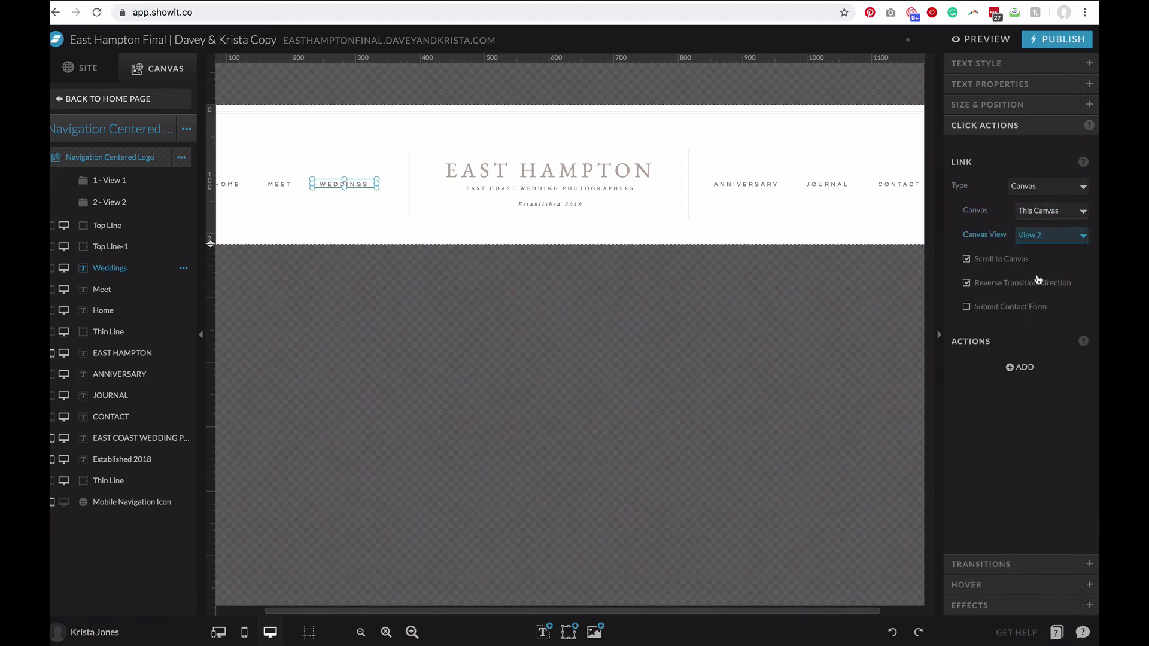
pyautogui.click(586, 219)
pyautogui.click(103, 99)
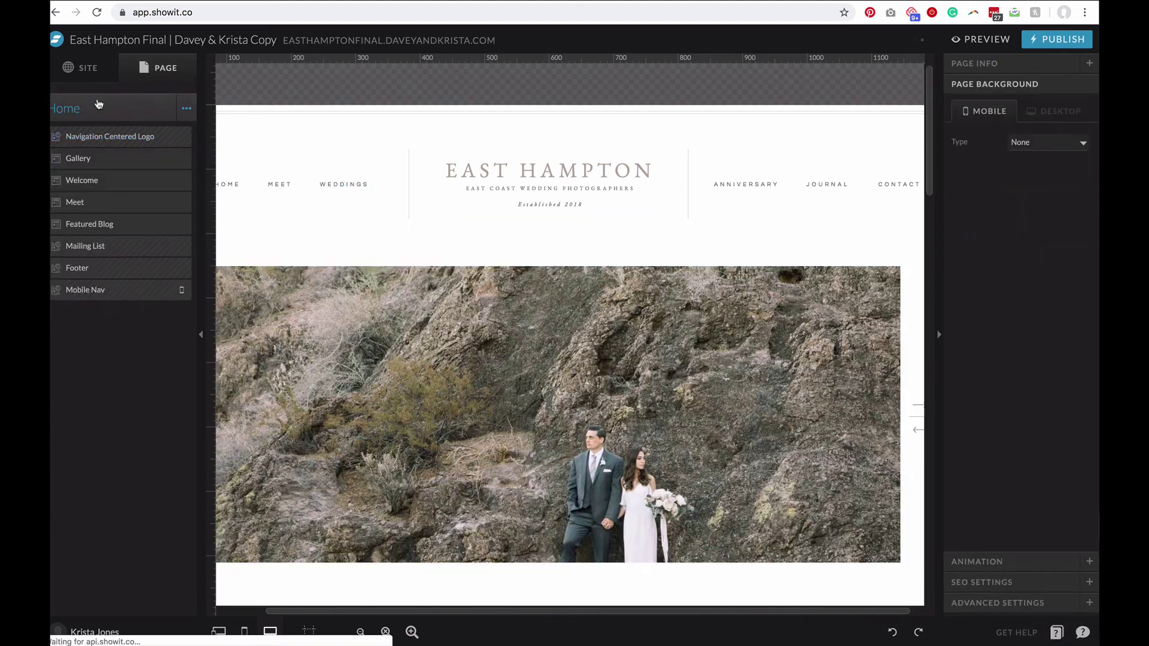
pyautogui.click(993, 41)
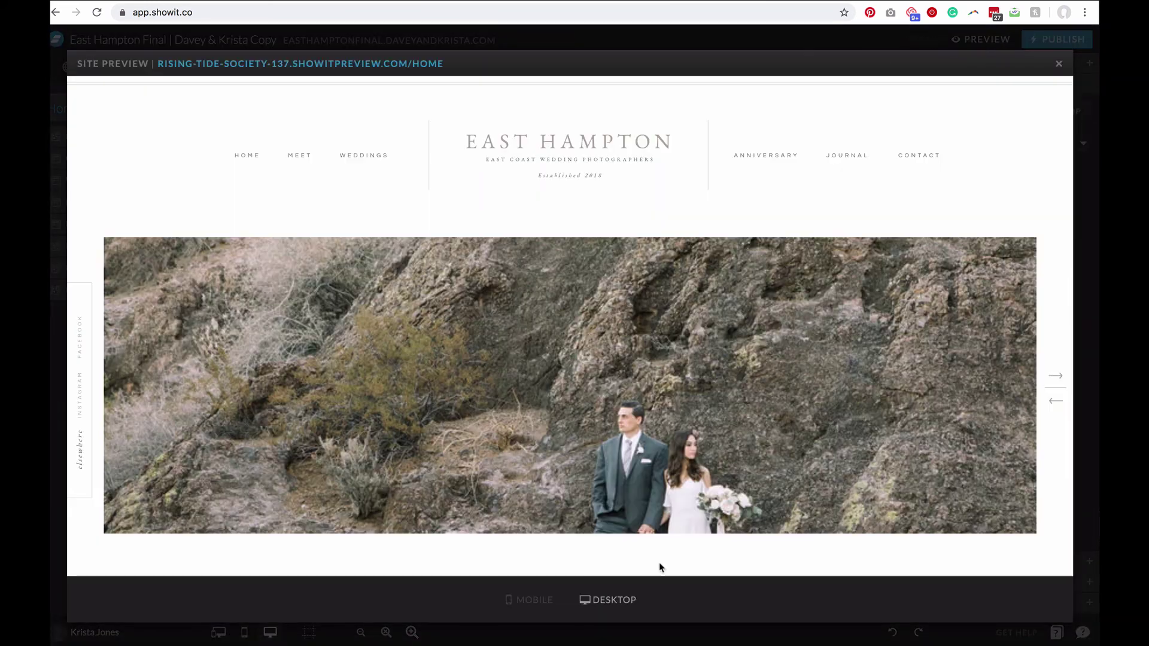
pyautogui.moveTo(362, 158)
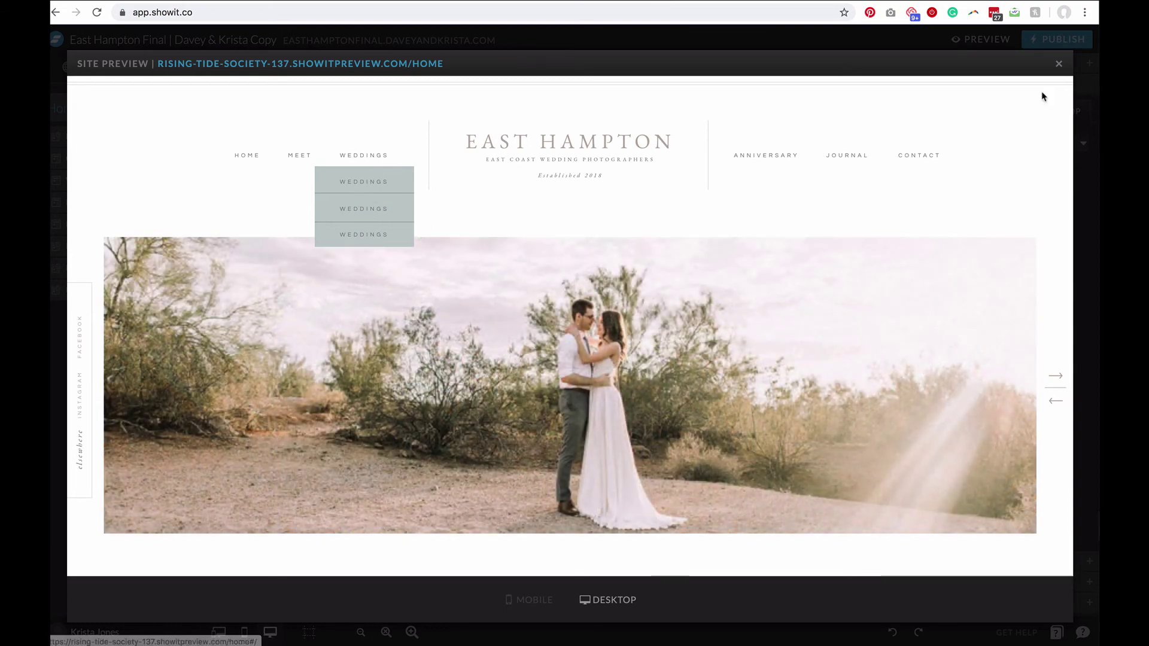
pyautogui.click(1059, 64)
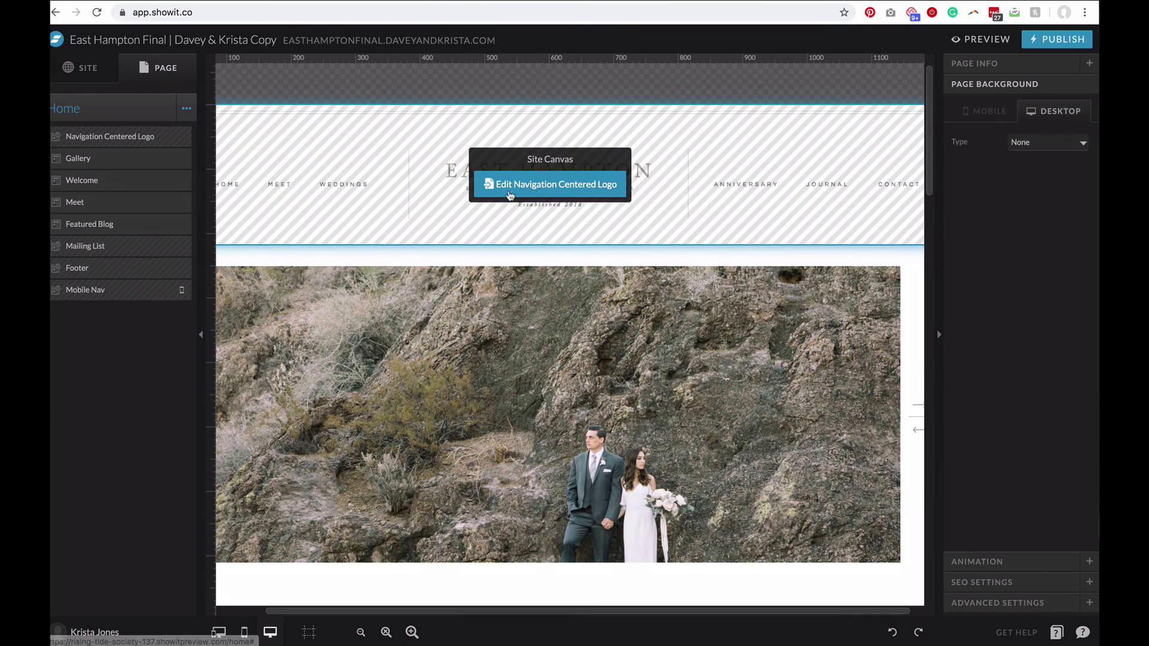
# - Duplicate the header's 2 - View 2 and rename the copy View 3
pyautogui.click(535, 190)
pyautogui.click(154, 207)
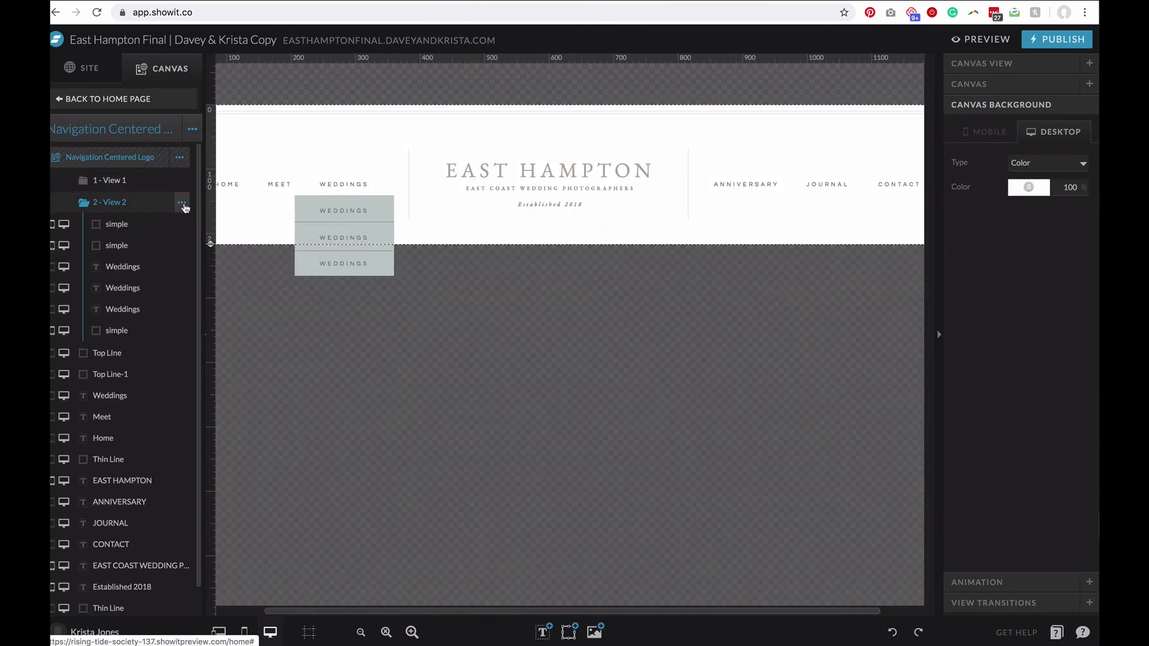
pyautogui.click(181, 202)
pyautogui.click(179, 236)
pyautogui.click(120, 351)
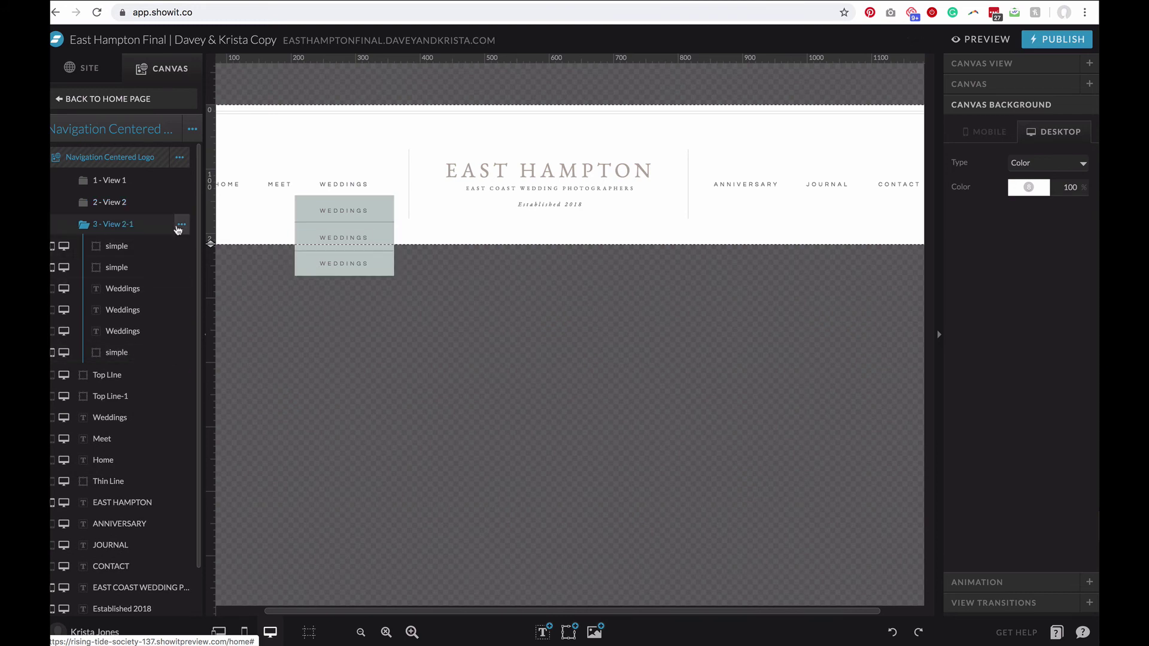
pyautogui.click(181, 224)
pyautogui.click(182, 242)
pyautogui.press('BackSpace')
pyautogui.write('3')
pyautogui.press('Return')
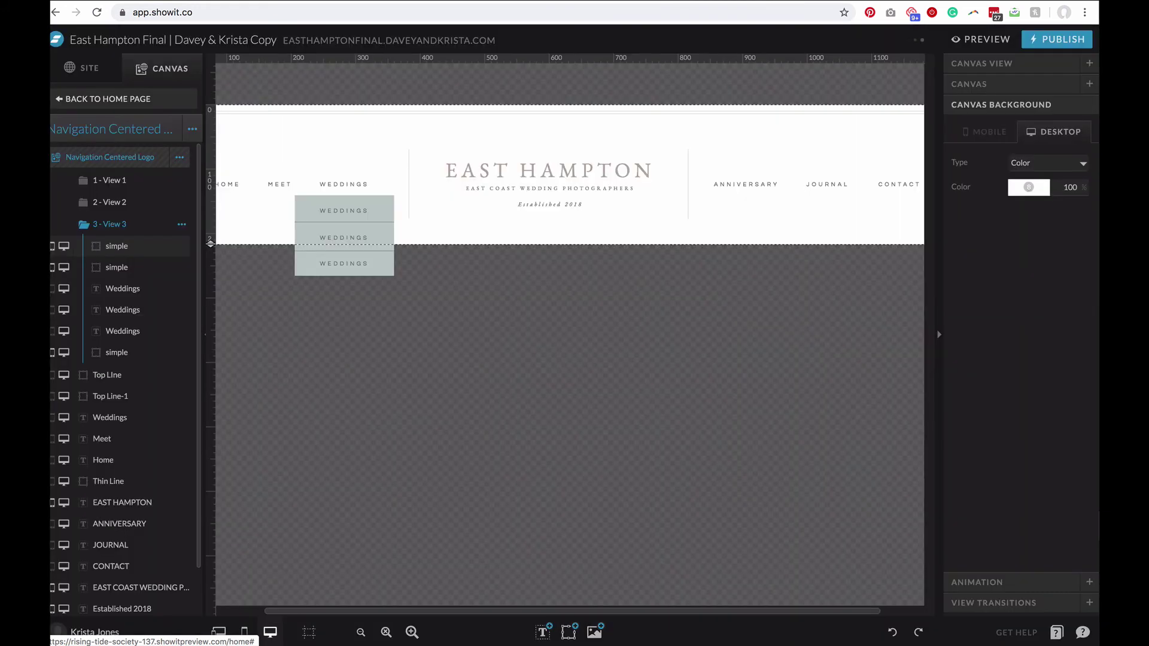
# - Select all six View 3 elements and move the drop-down under ANNIVERSARY
pyautogui.click(132, 246)
pyautogui.keyDown('shift'); pyautogui.click(137, 348); pyautogui.keyUp('shift')
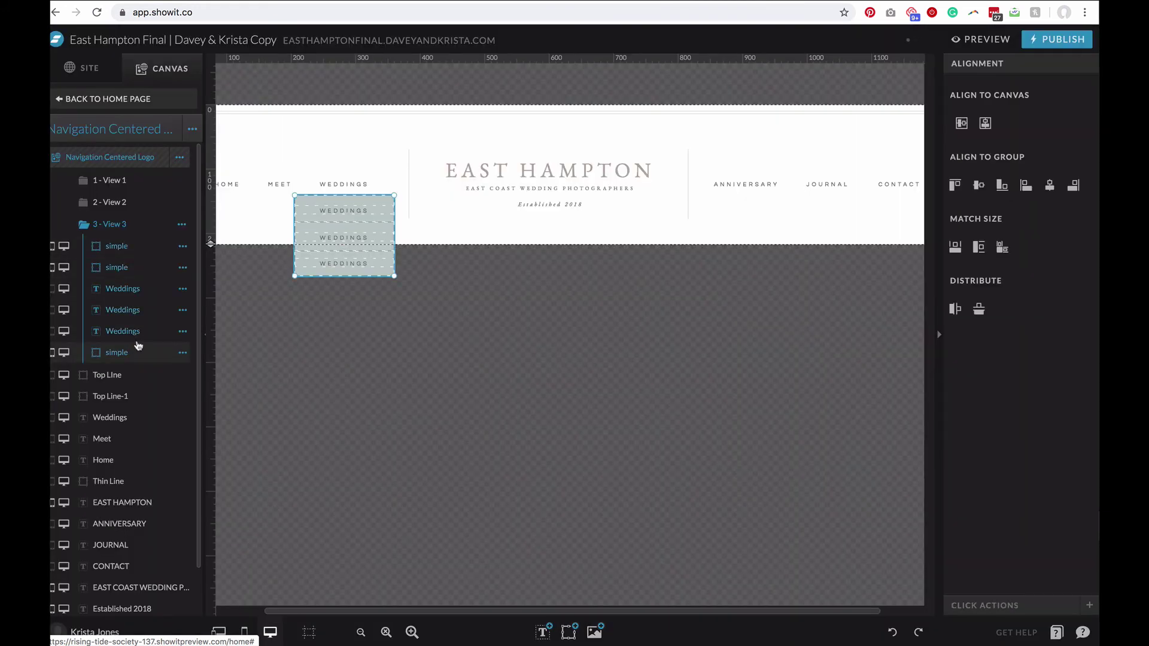
pyautogui.moveTo(368, 233); pyautogui.dragTo(752, 239)
pyautogui.hscroll(1, 760, 231)
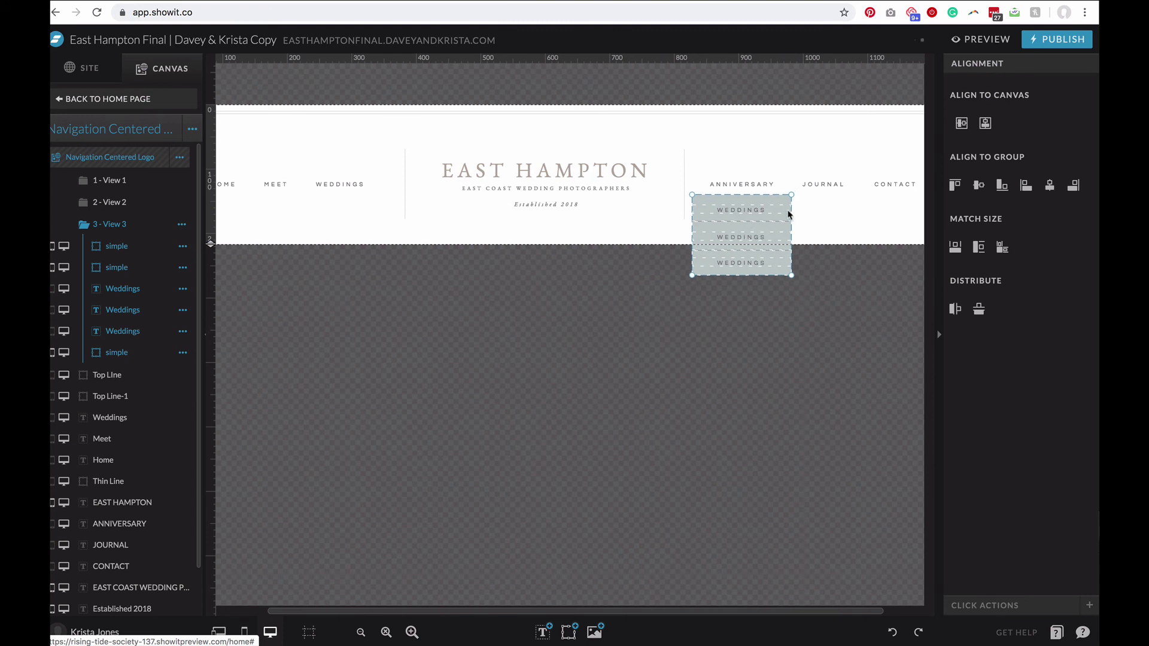
# - Set ANNIVERSARY's click action to type Canvas, This Canvas, canvas view View 3
pyautogui.click(755, 184)
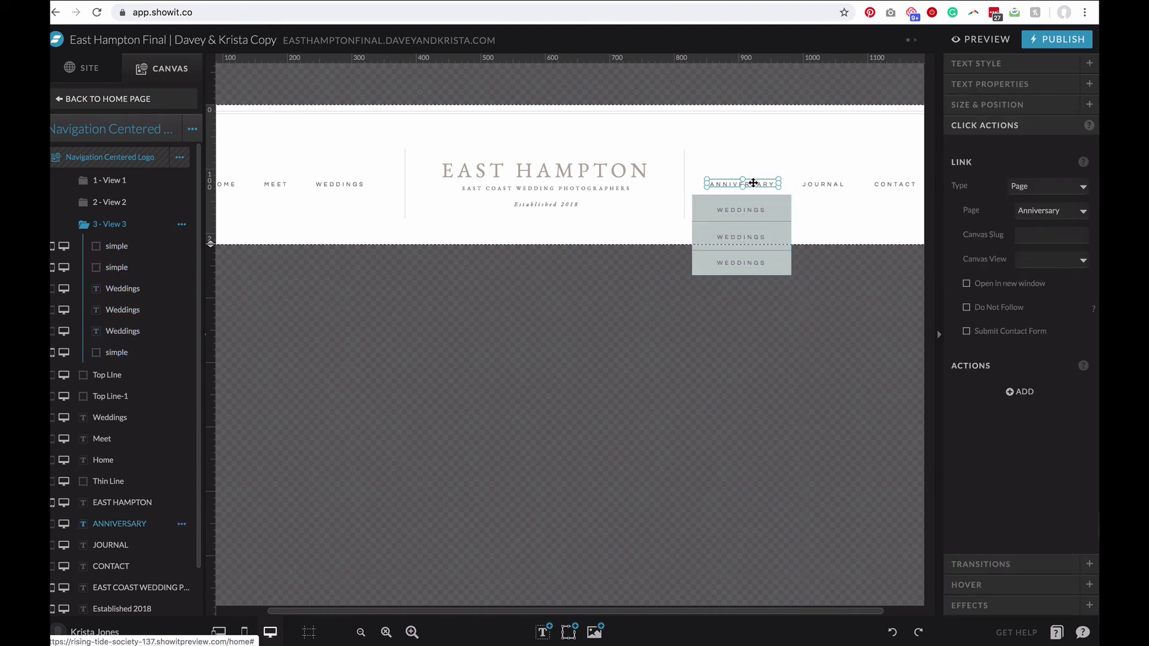
pyautogui.click(1048, 191)
pyautogui.click(1045, 180)
pyautogui.click(1048, 209)
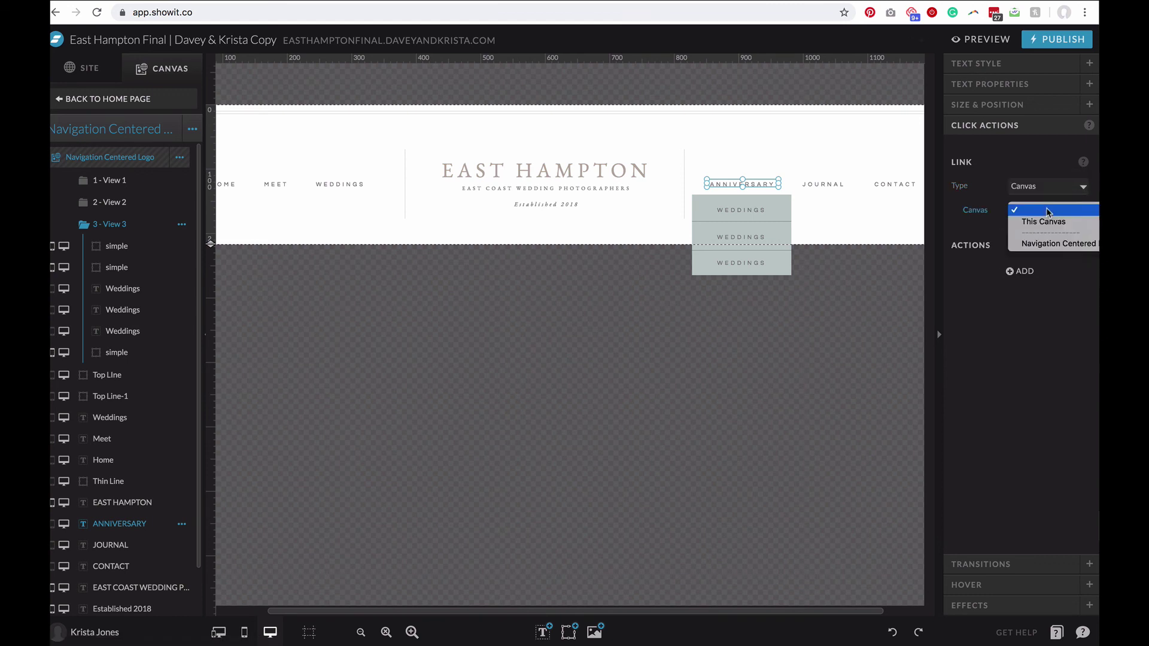
pyautogui.click(1044, 221)
pyautogui.click(1049, 234)
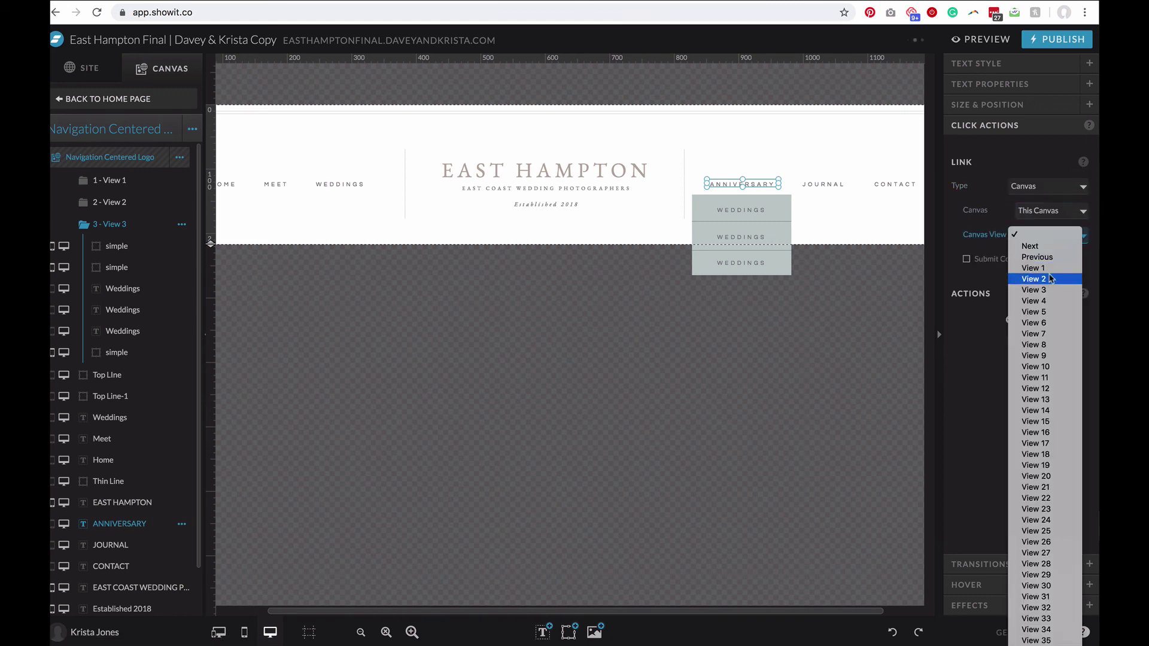
pyautogui.click(1048, 291)
pyautogui.click(793, 149)
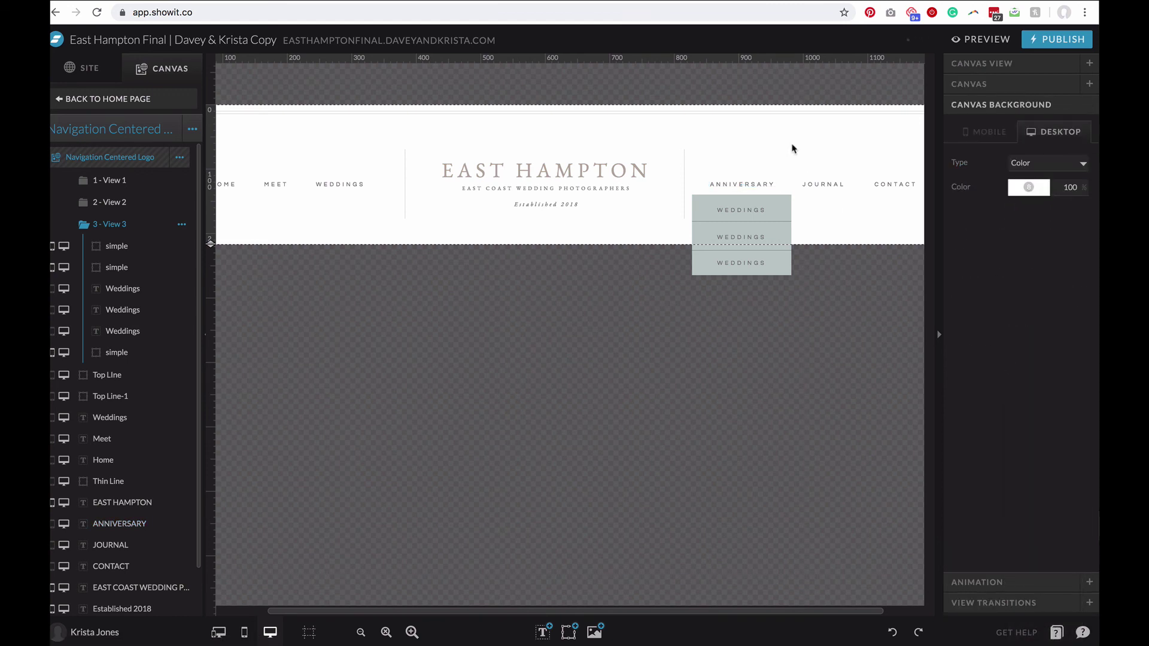